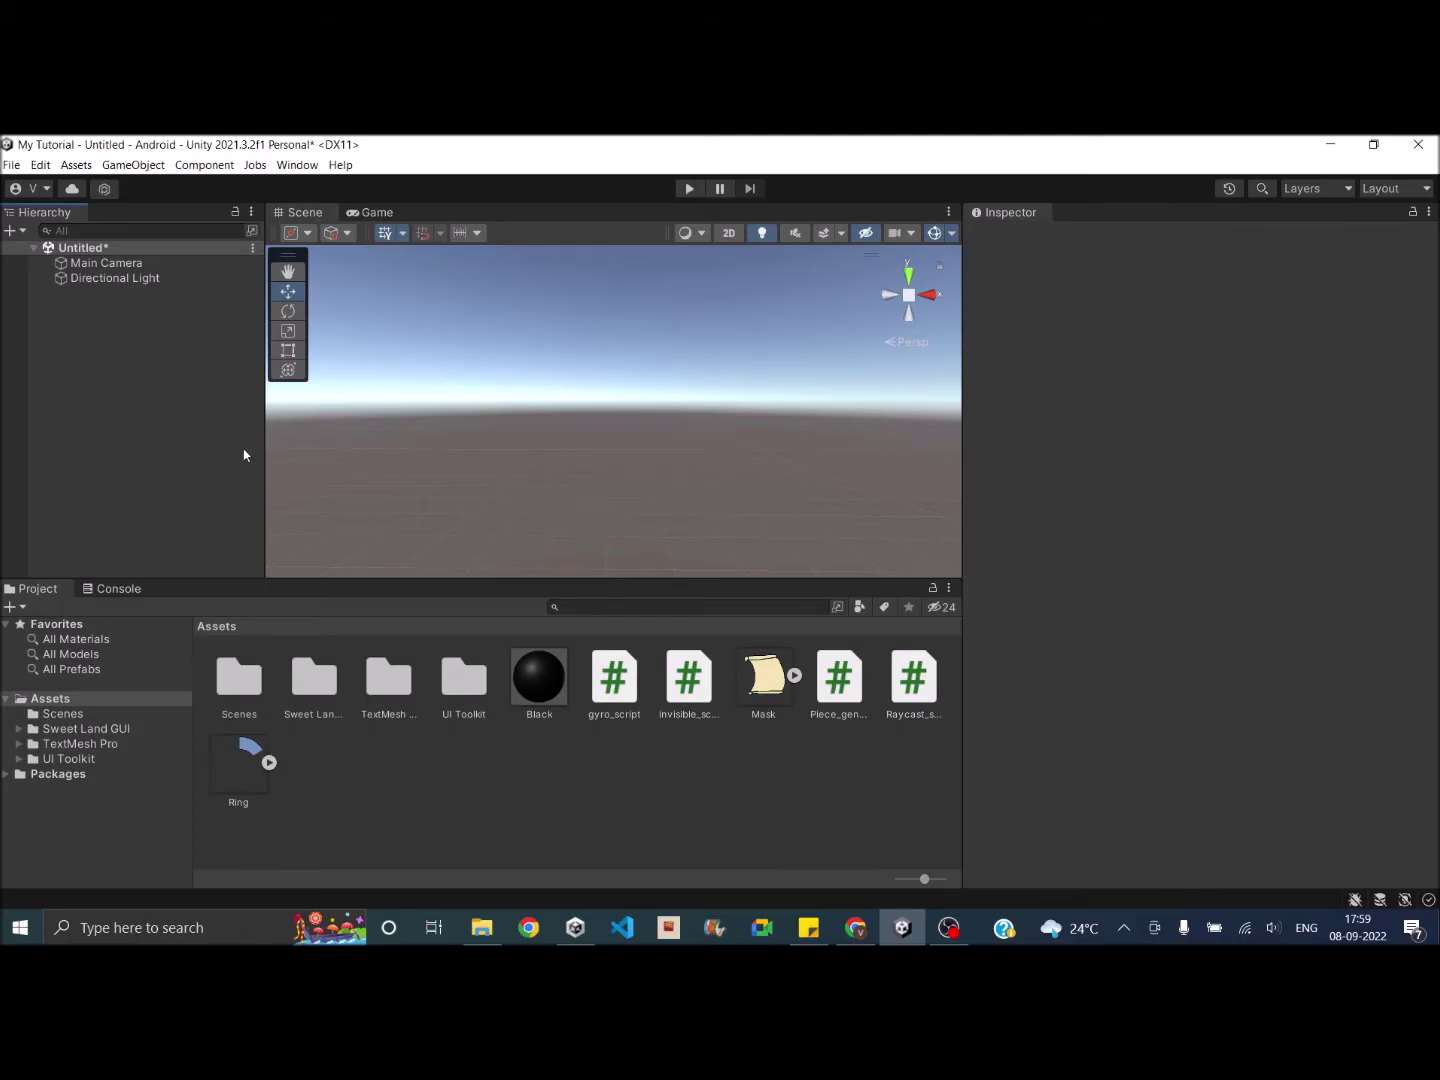
Create a TextMeshPro text on a new canvas and set its Pos X and Pos Y to 0.
click(12, 230)
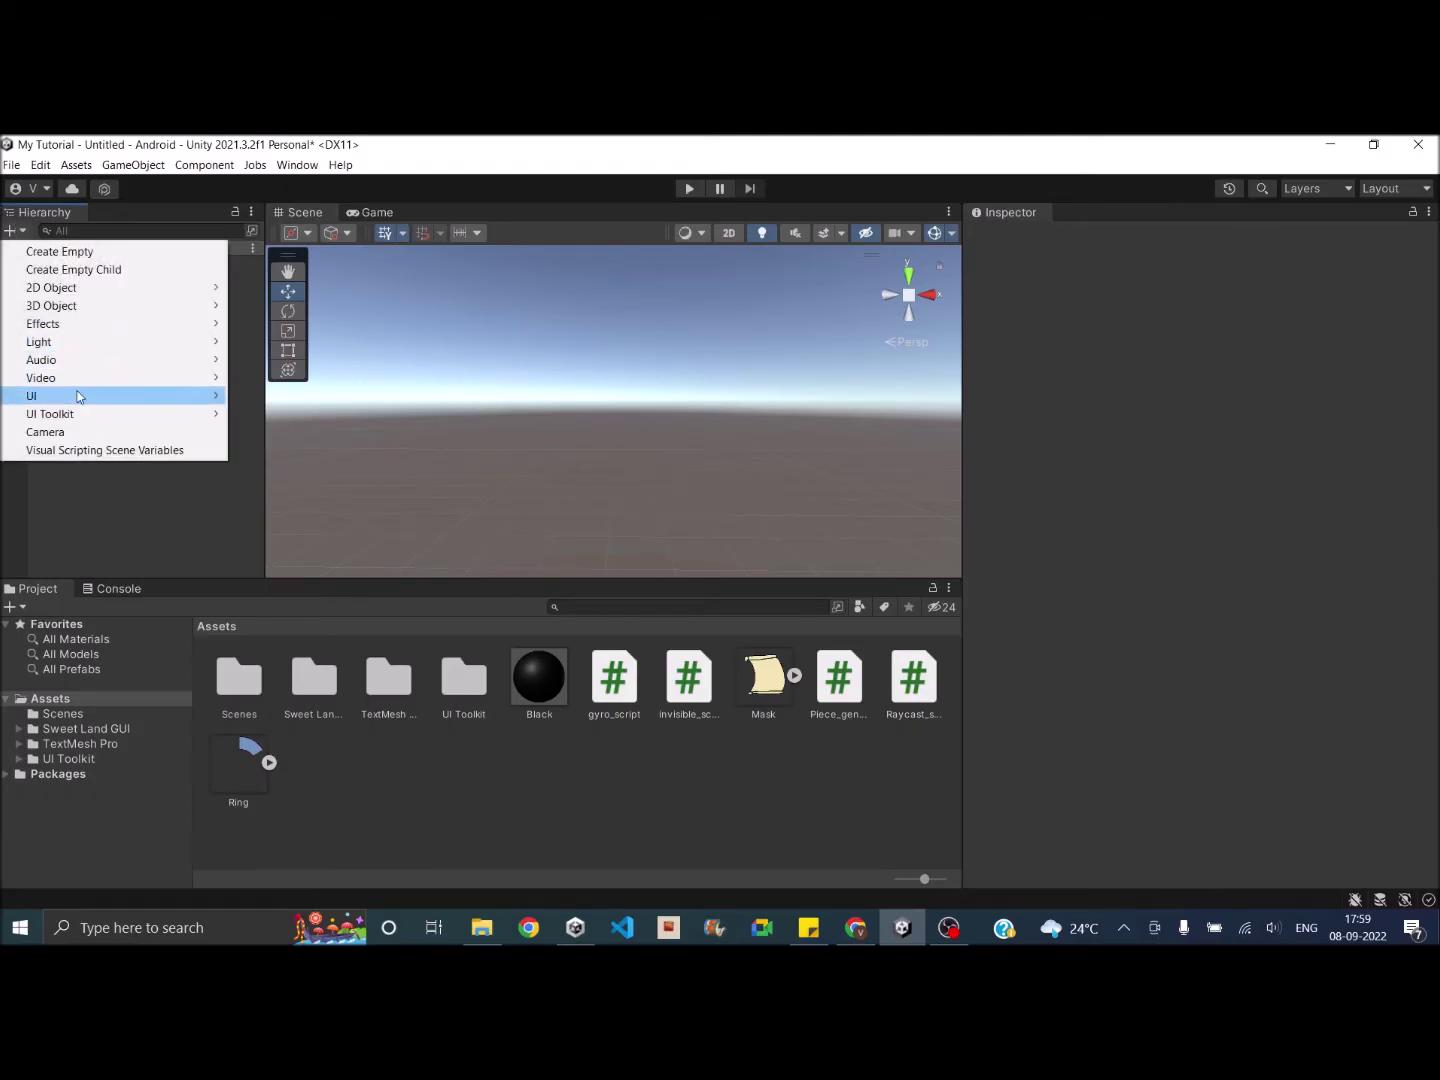
mouse_move(77, 395)
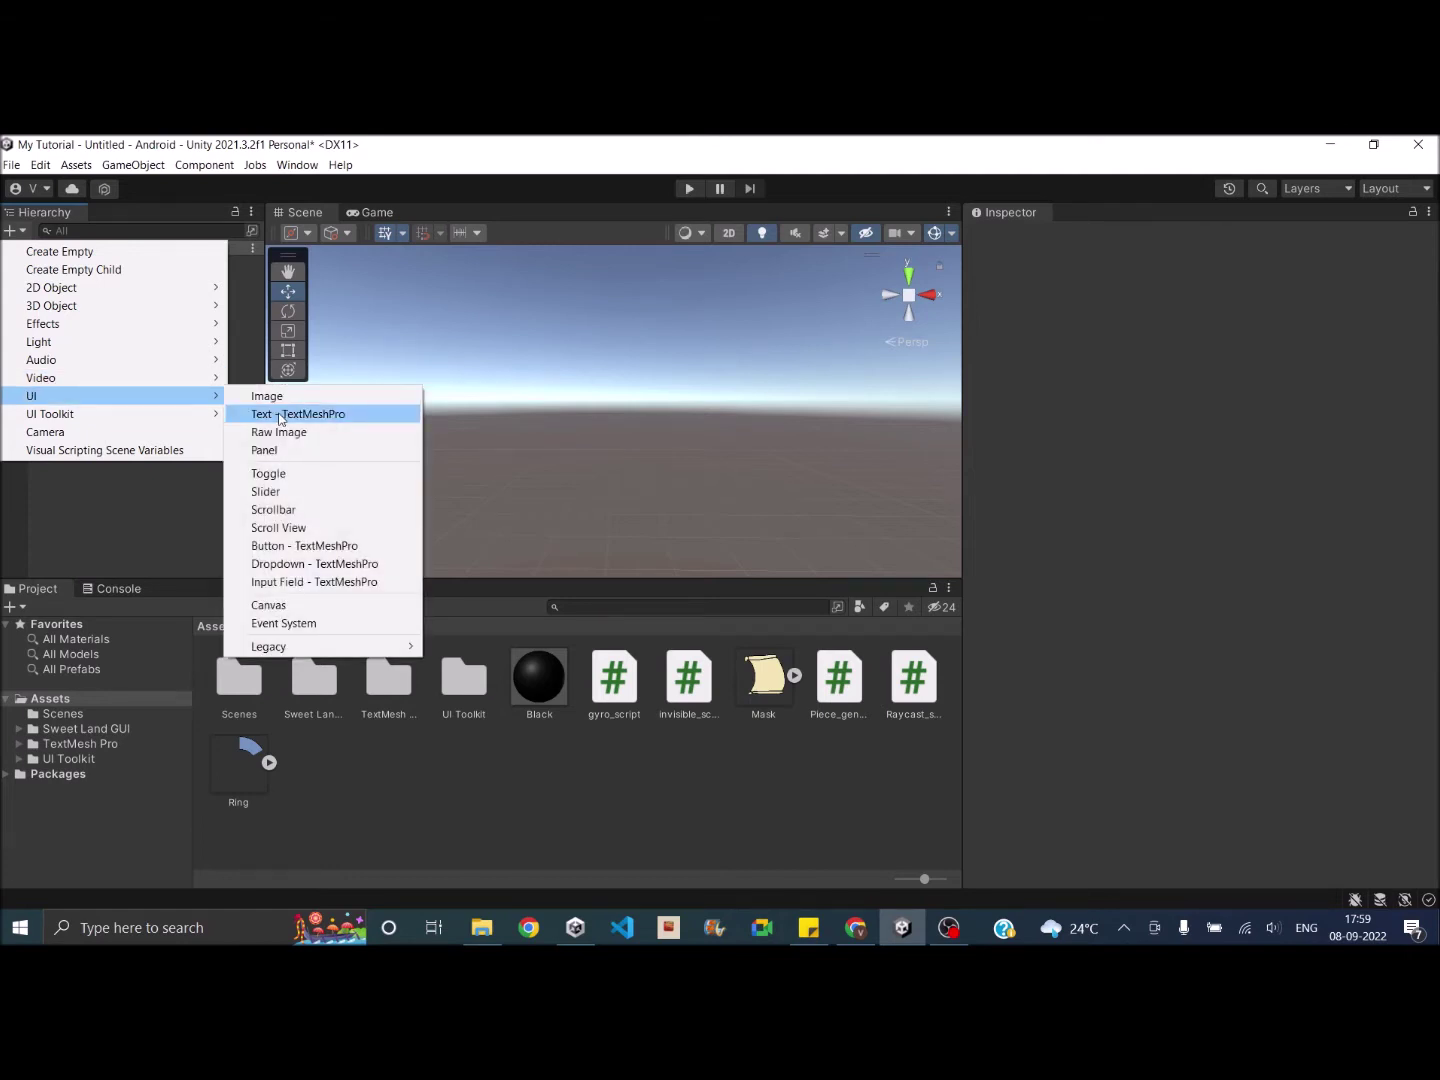
click(280, 415)
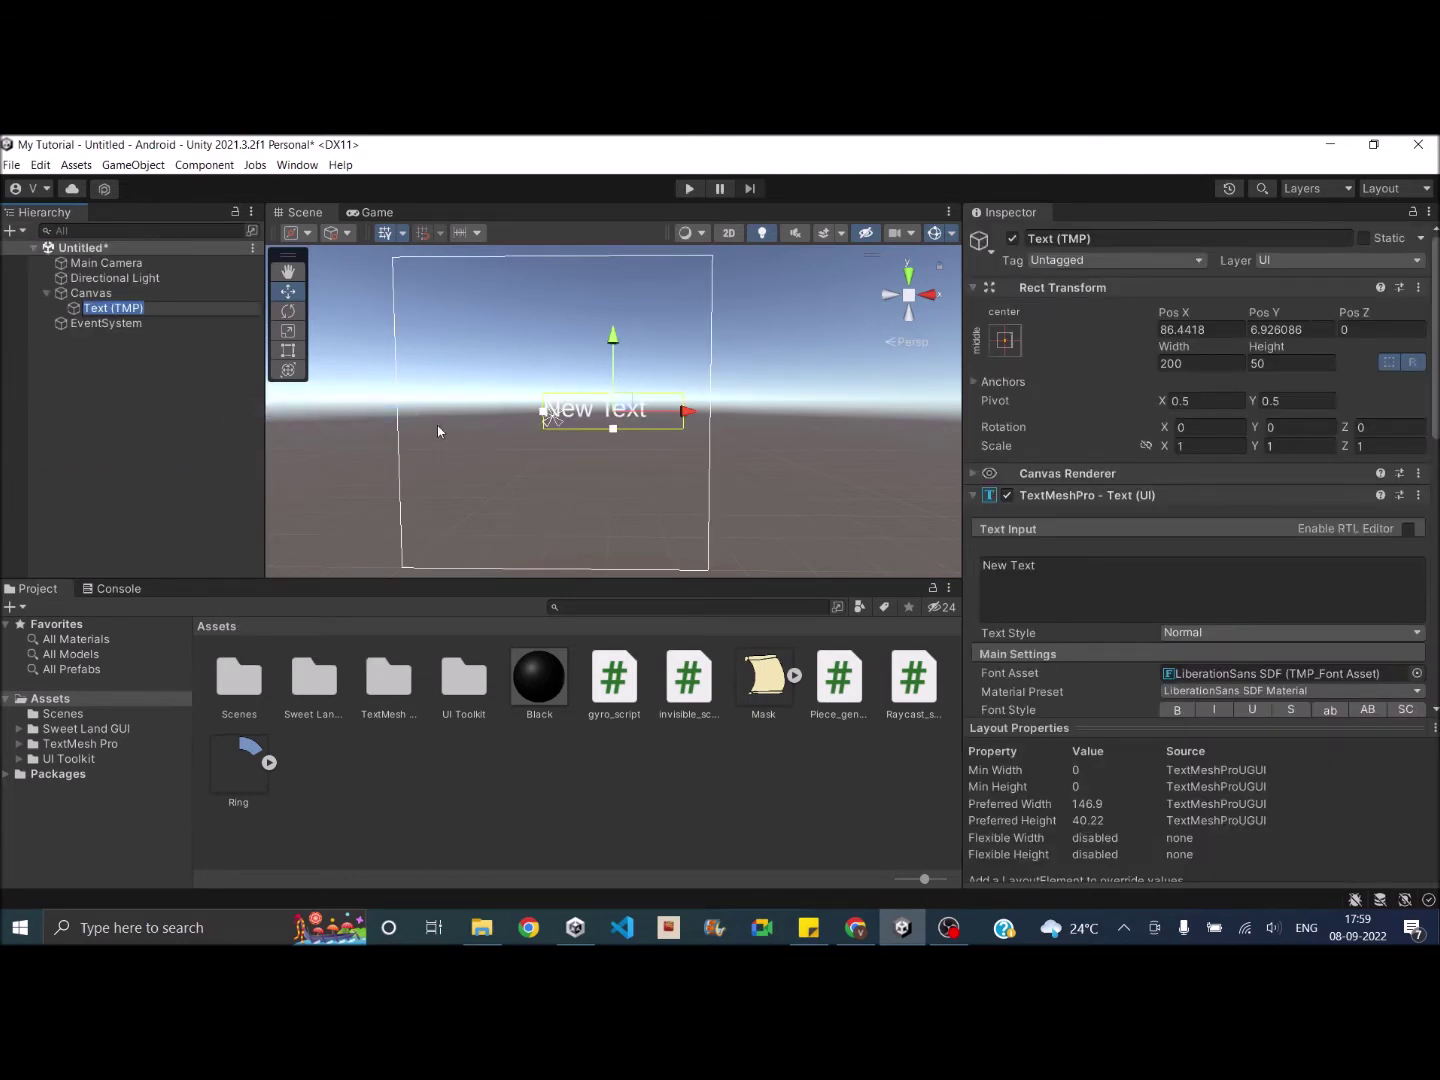
click(1205, 328)
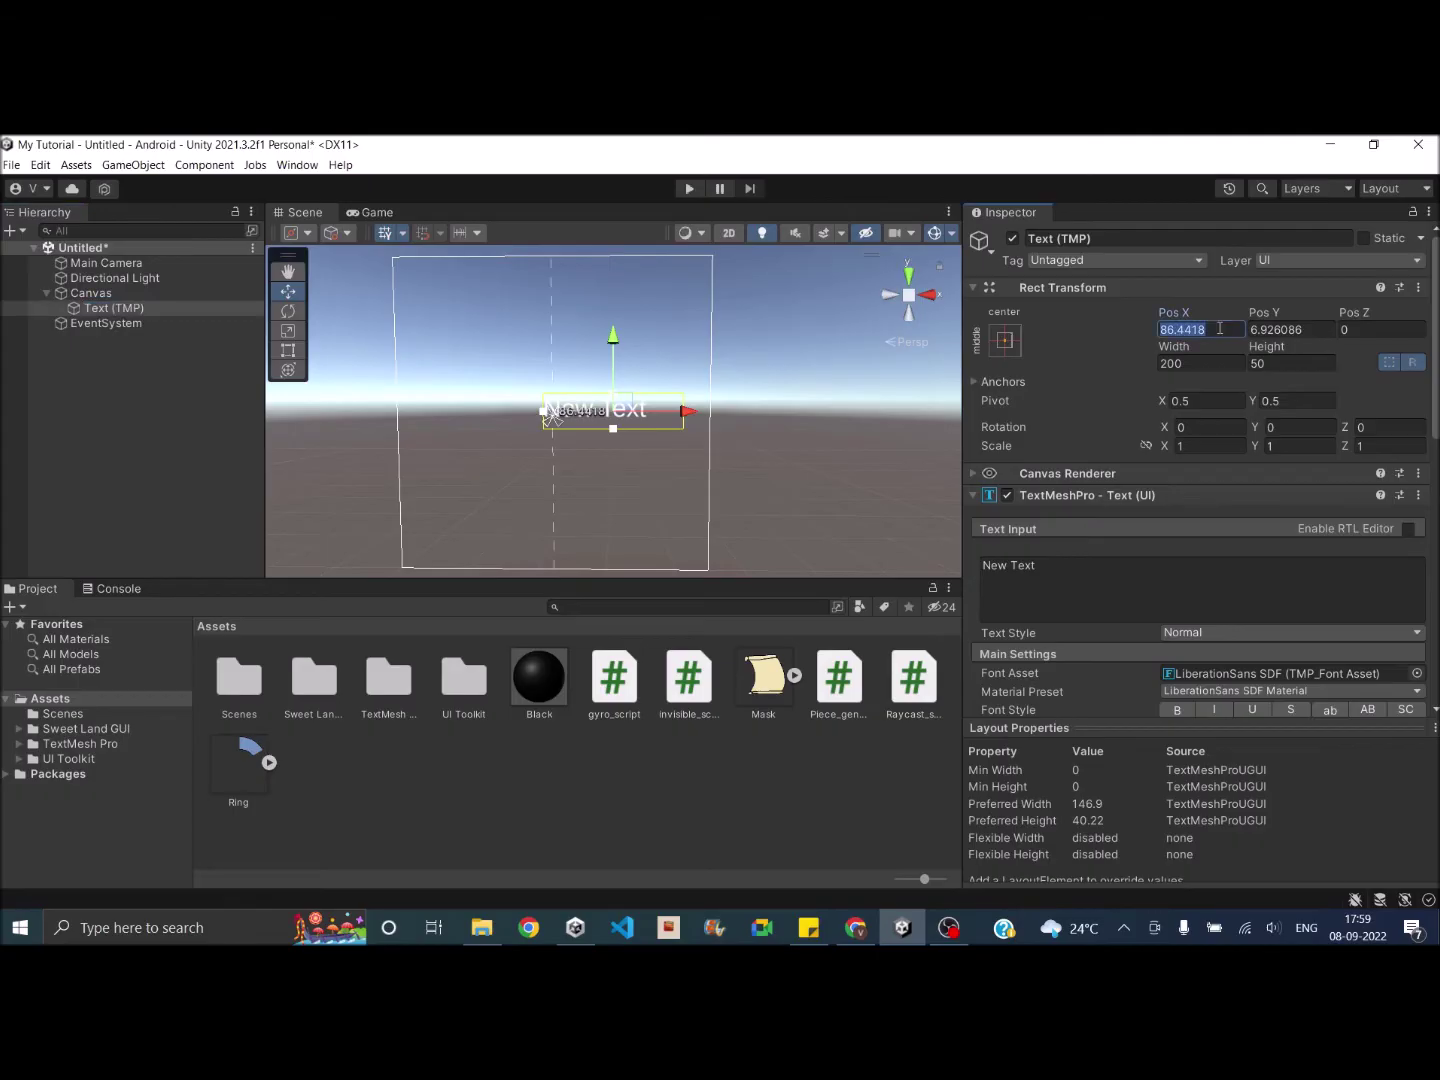
text(0)
key(Tab)
text(0)
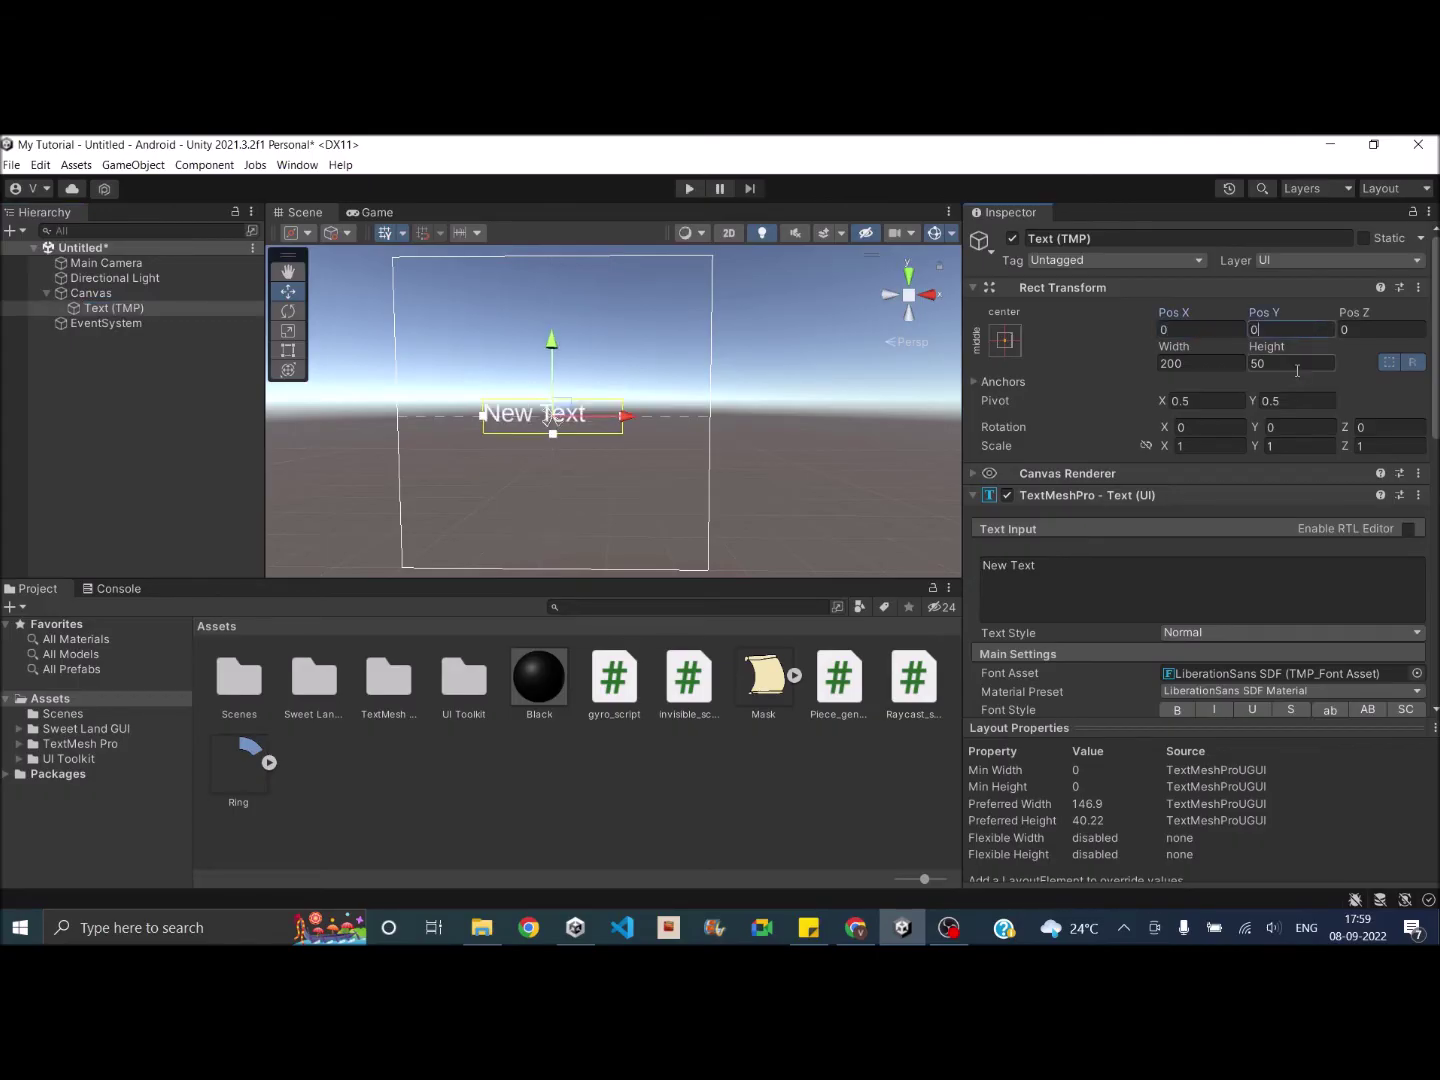
Replace 'New Text' with the paragraph 'Did you know that VionixStudio has started a new tutoring service…'.
click(1125, 572)
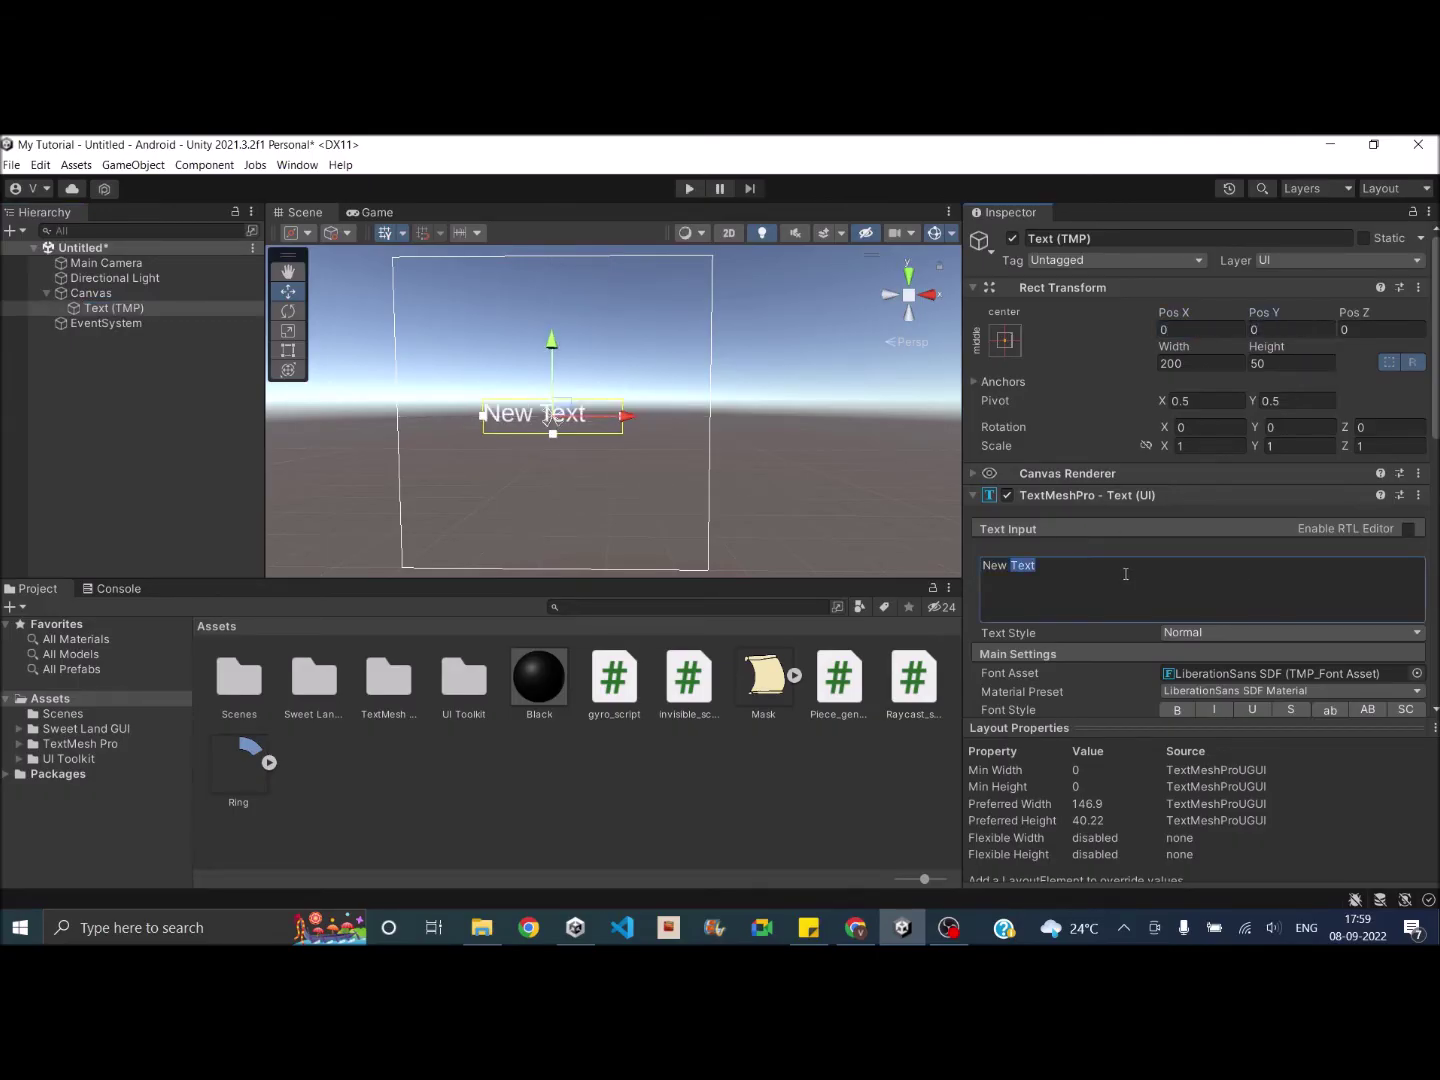
key(ctrl+shift+Left)
key(BackSpace)
key(ctrl+BackSpace)
text(Dii)
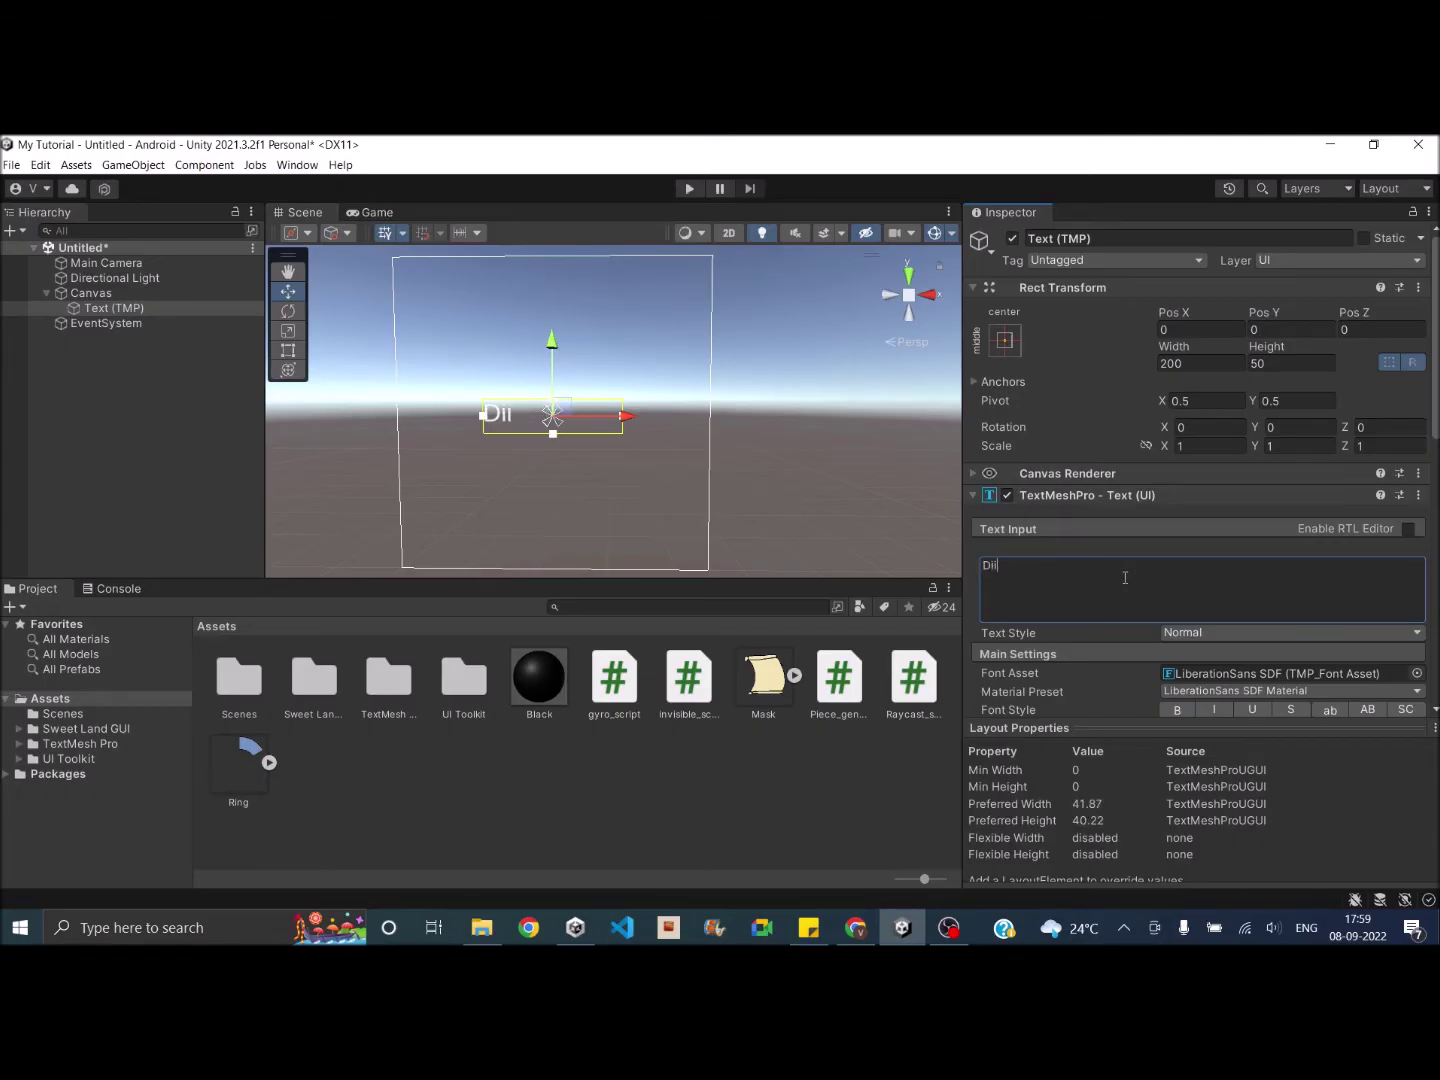
key(BackSpace)
text(d you know tha)
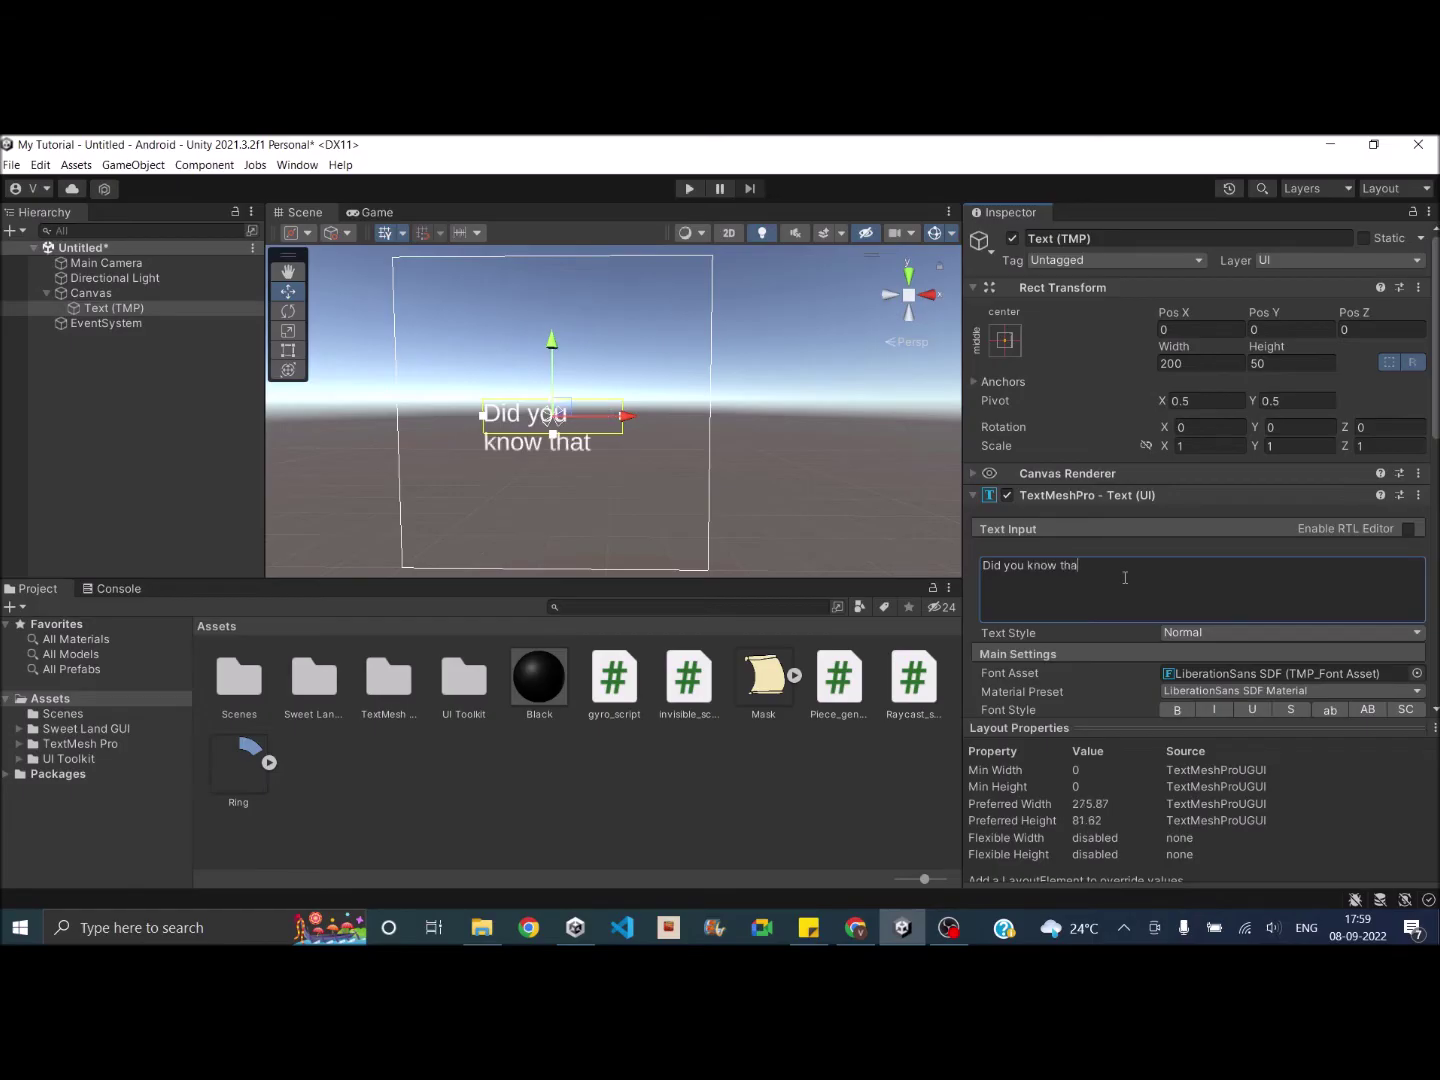
text(t VionixS)
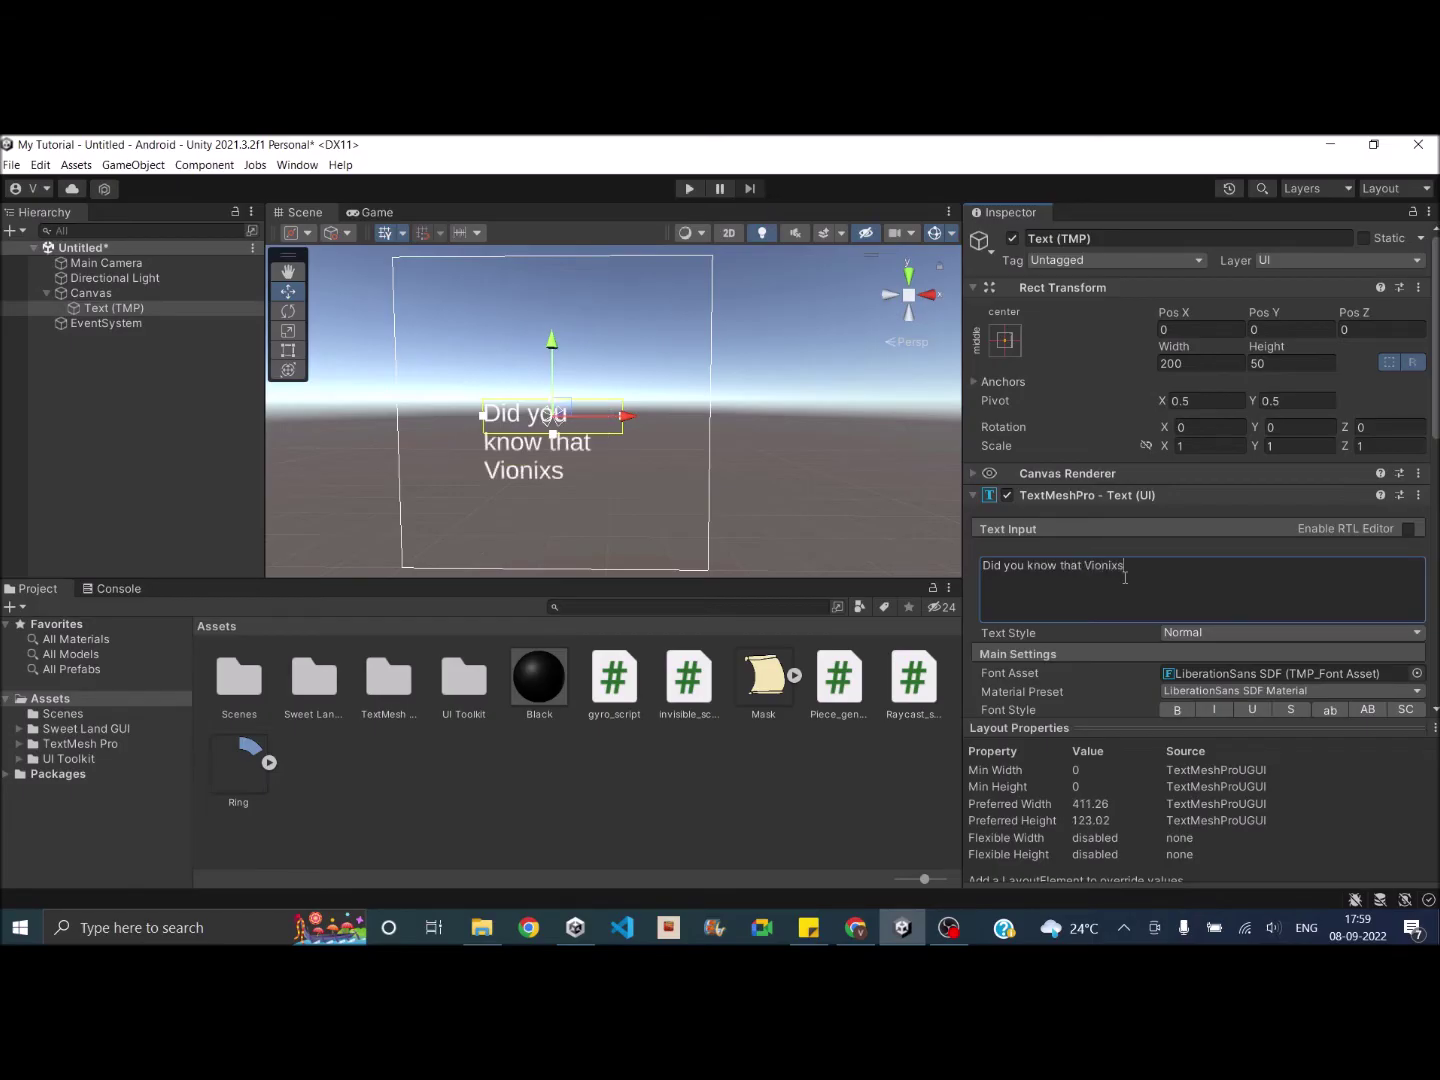
text(tudio has star)
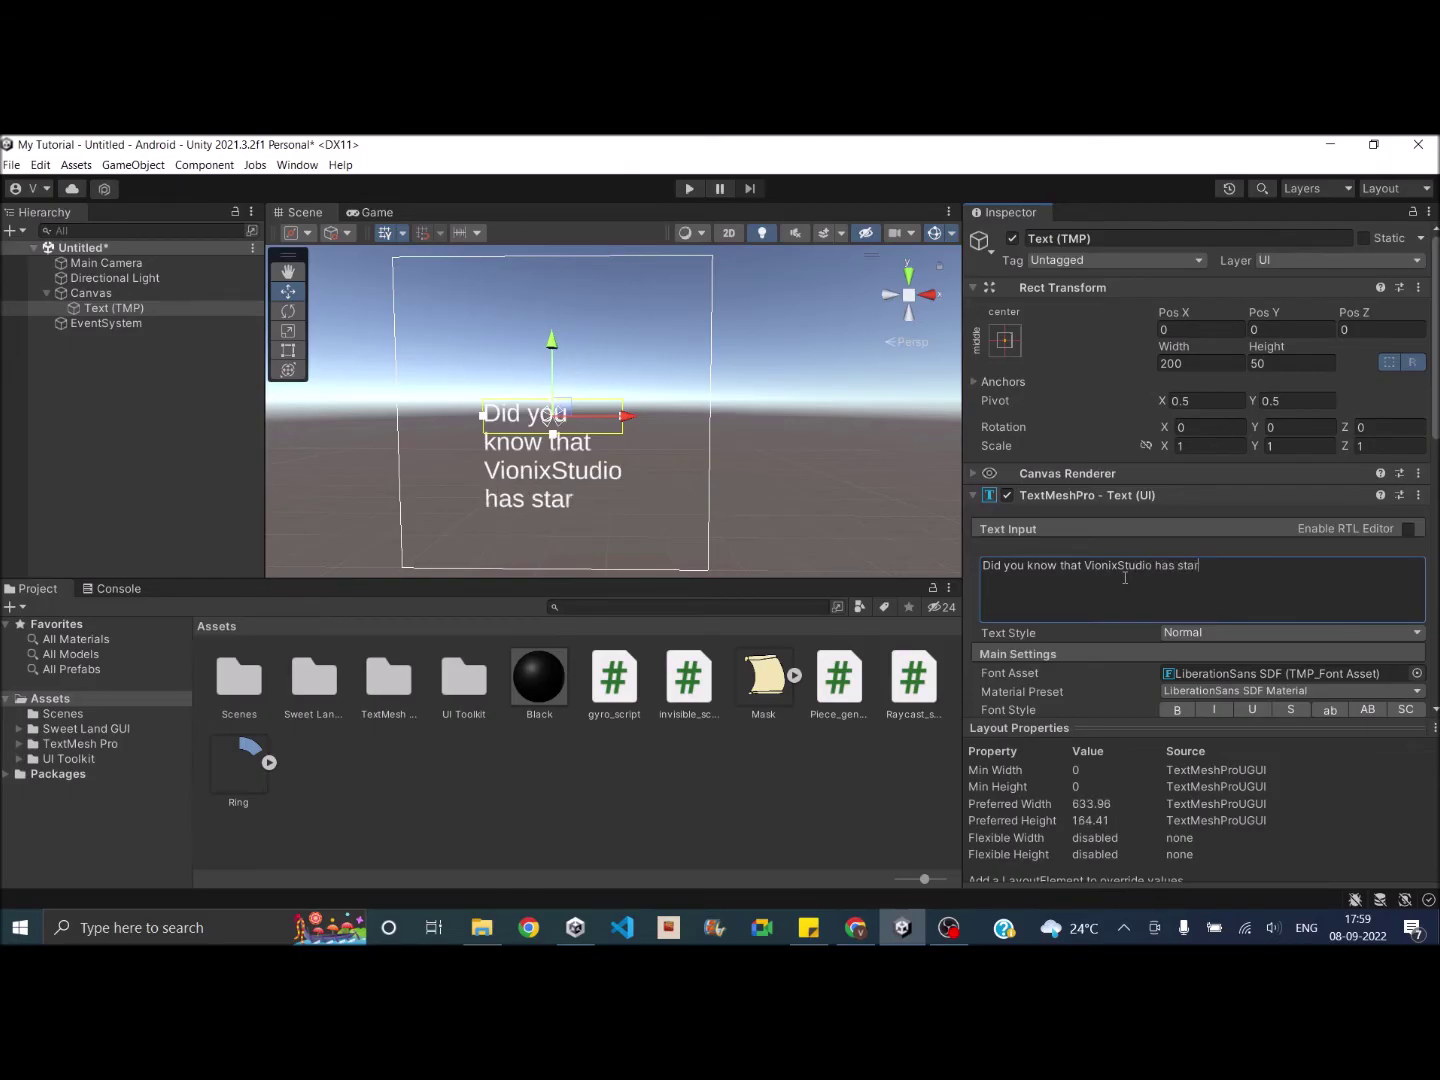
text(ted a new tutori)
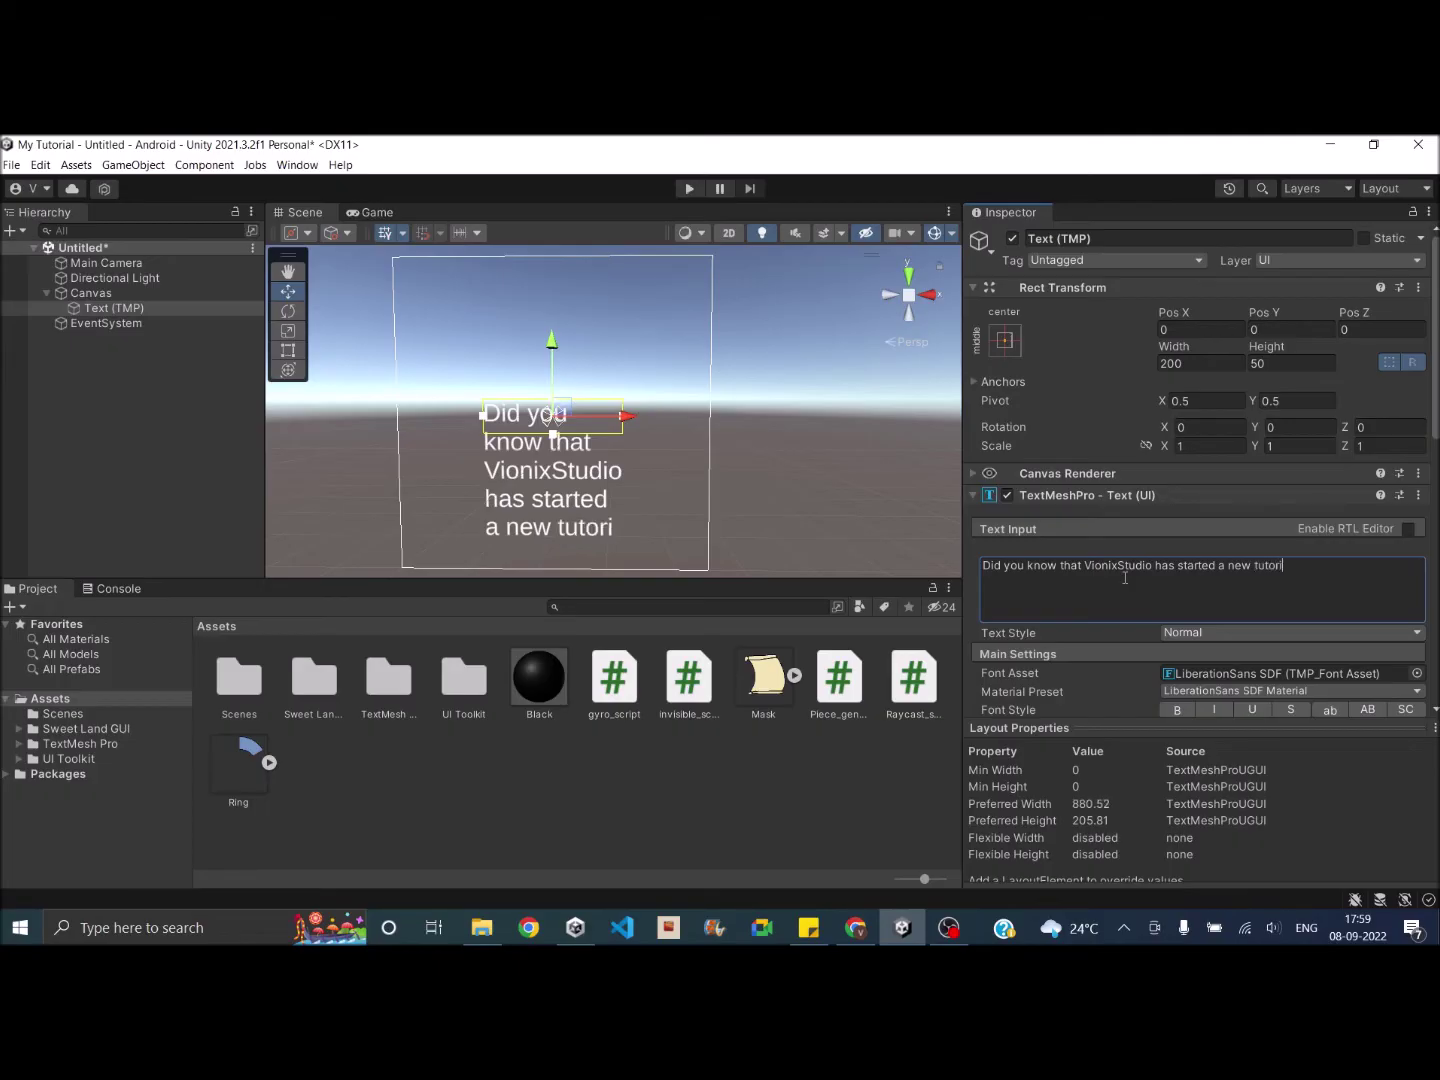
text(ng service for )
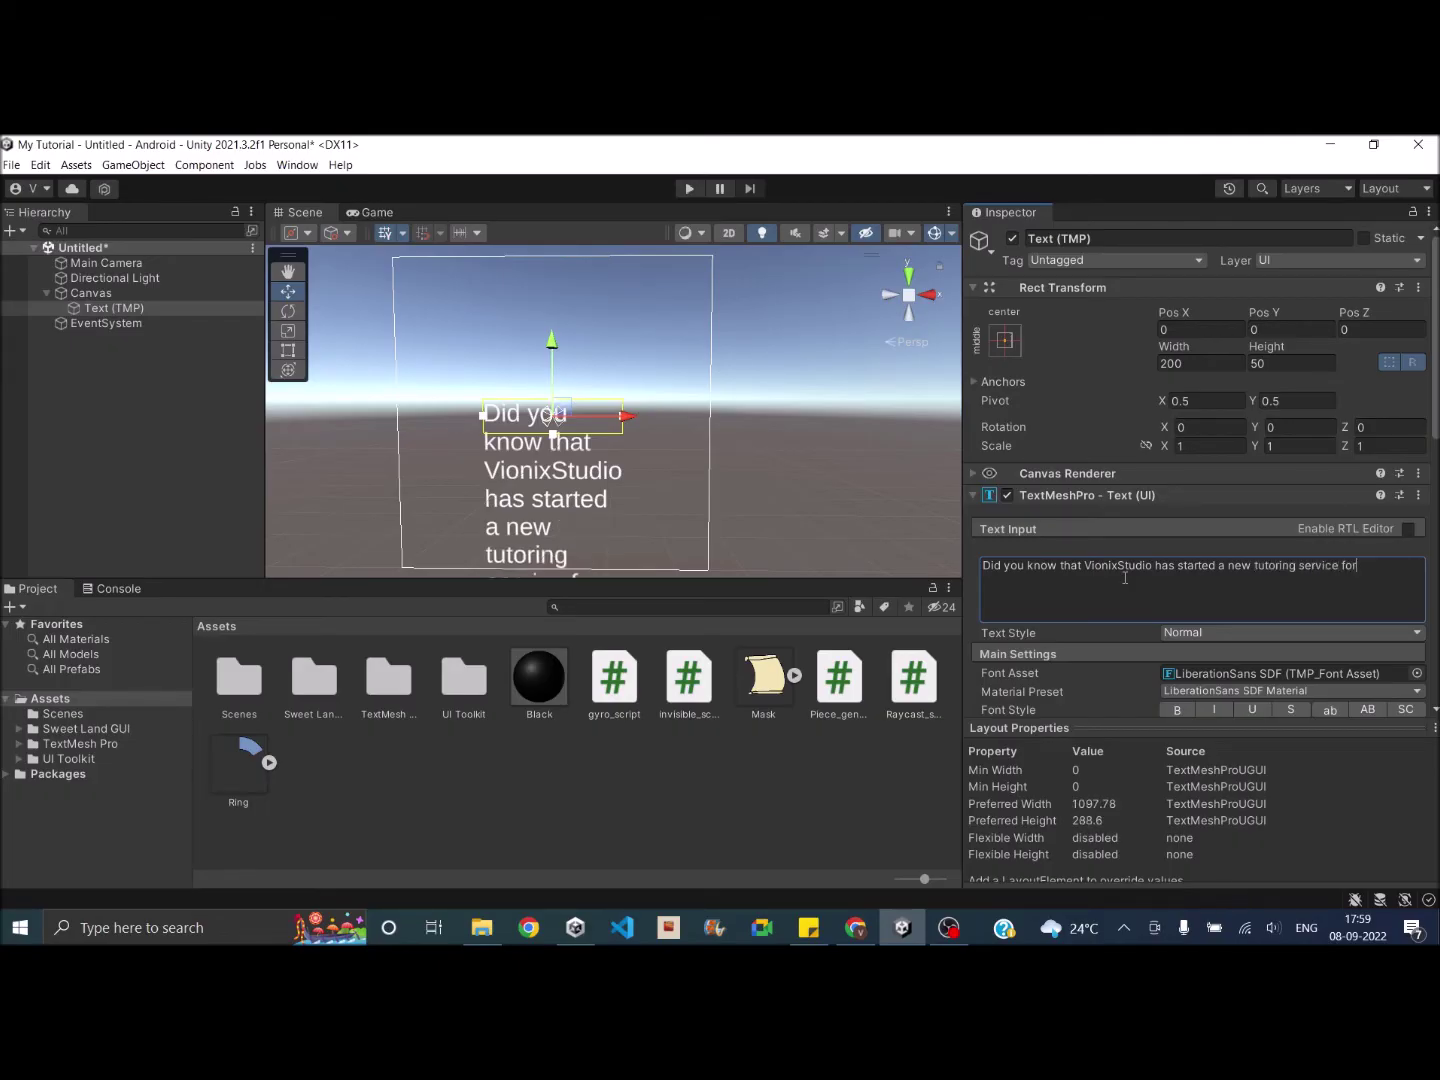
text(people wanting to learn Unity)
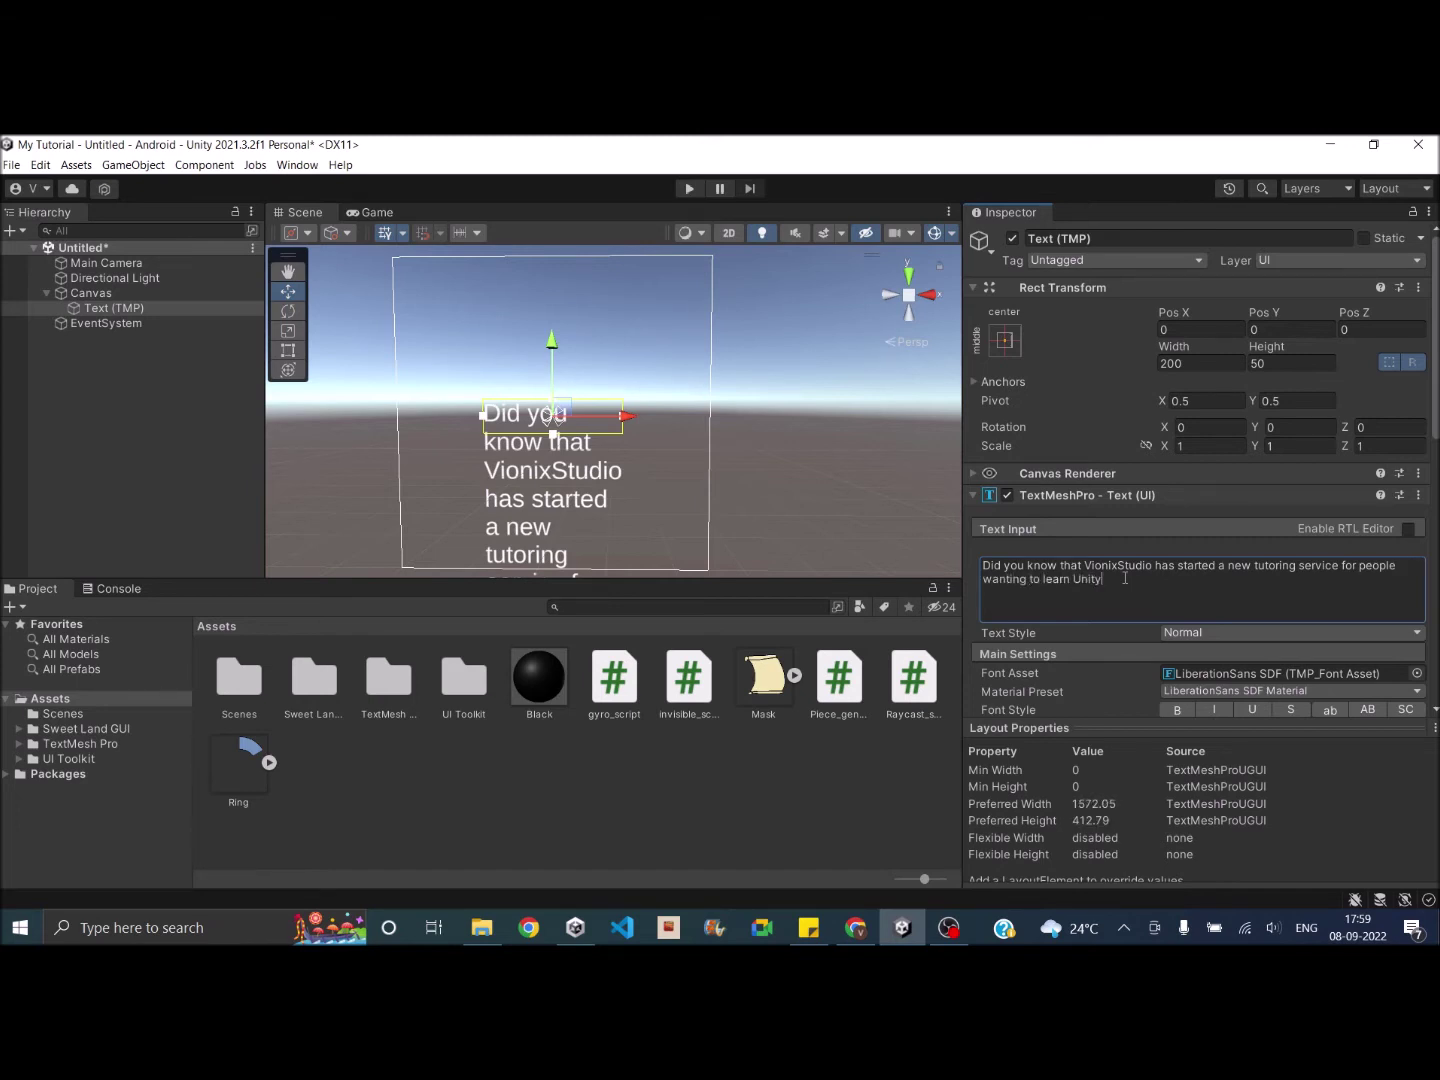
text( and you can book your first session for free.)
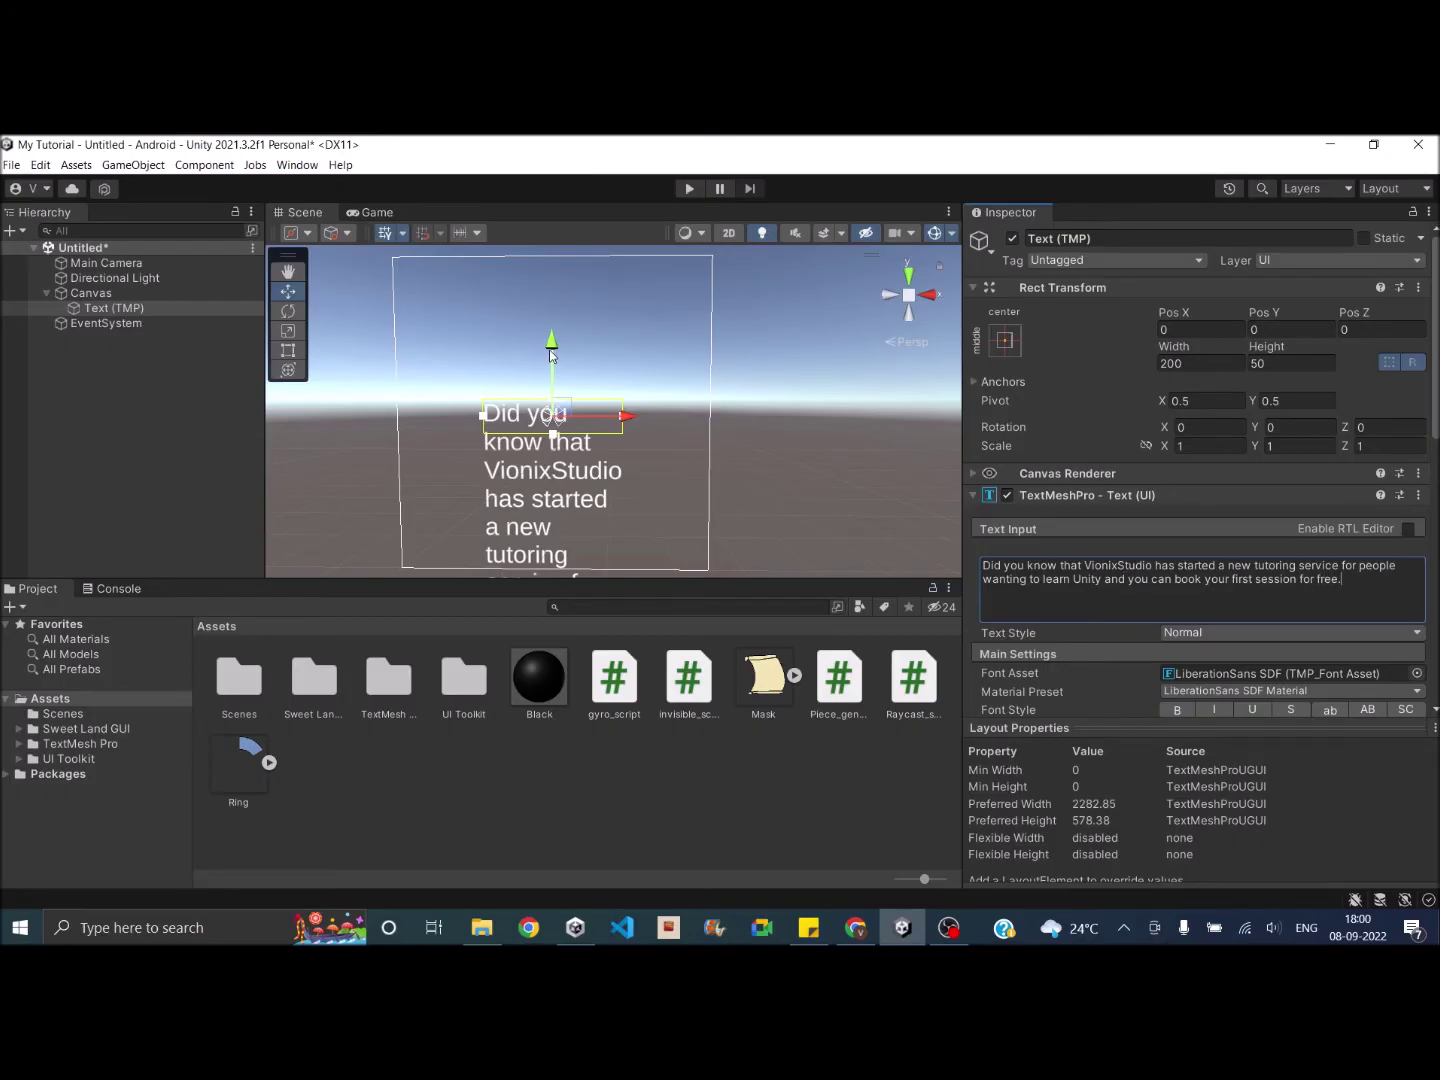
Move the text up toward the canvas top and turn on Auto Size.
drag(550, 358, 544, 222)
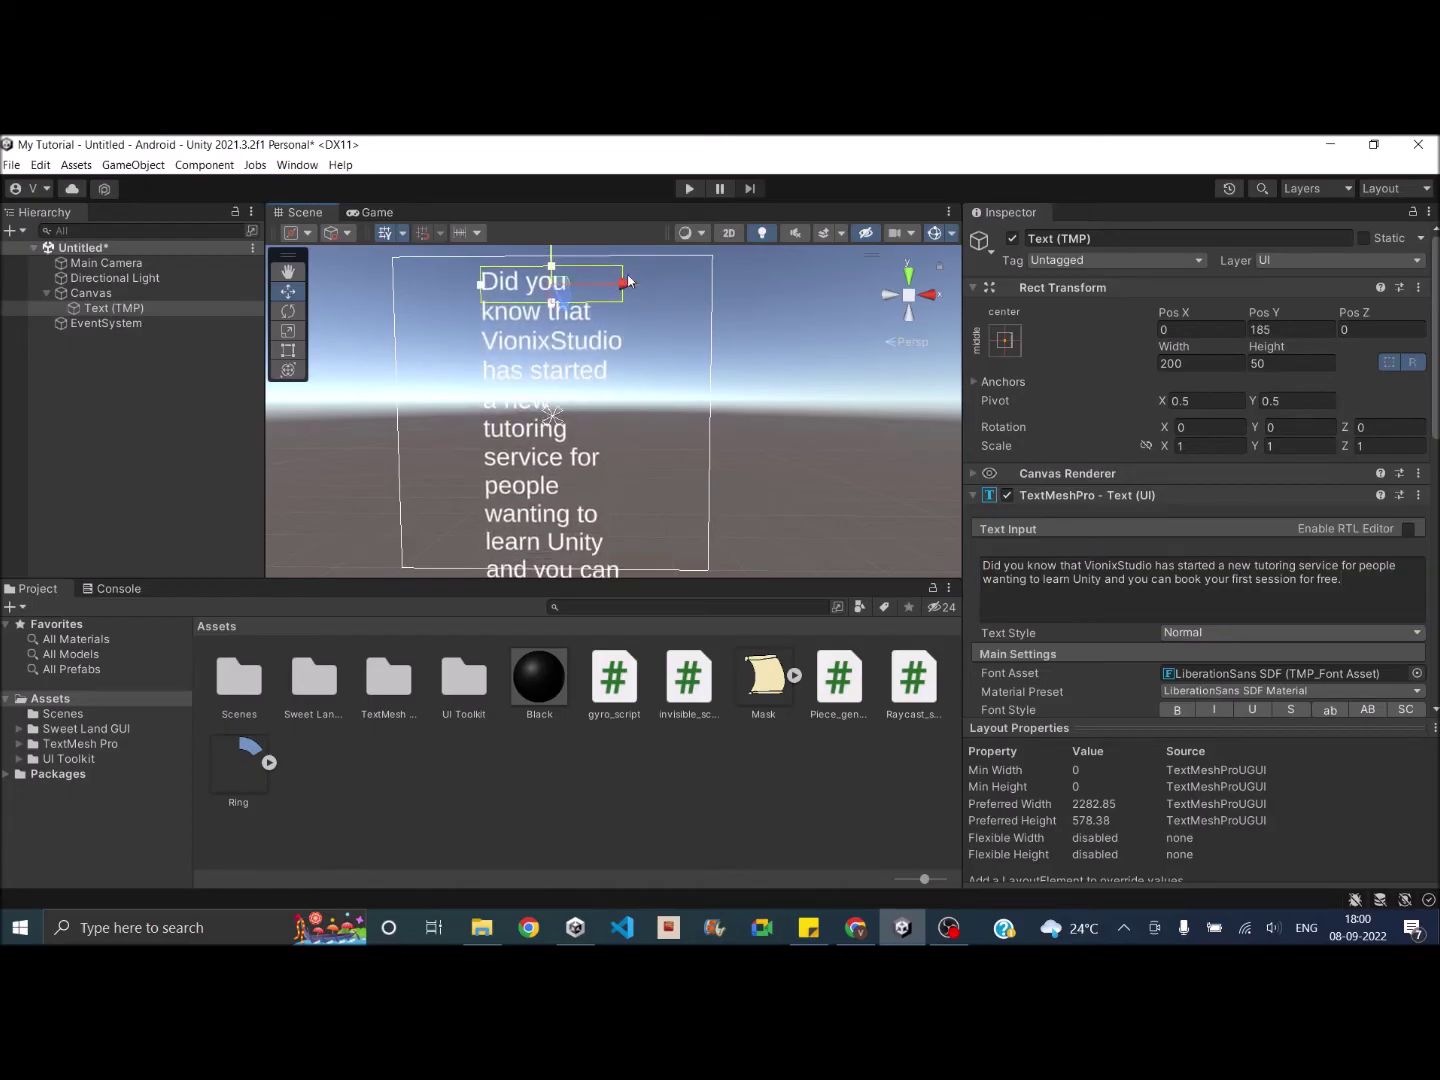
scroll(1164, 600, down, 3)
click(1165, 597)
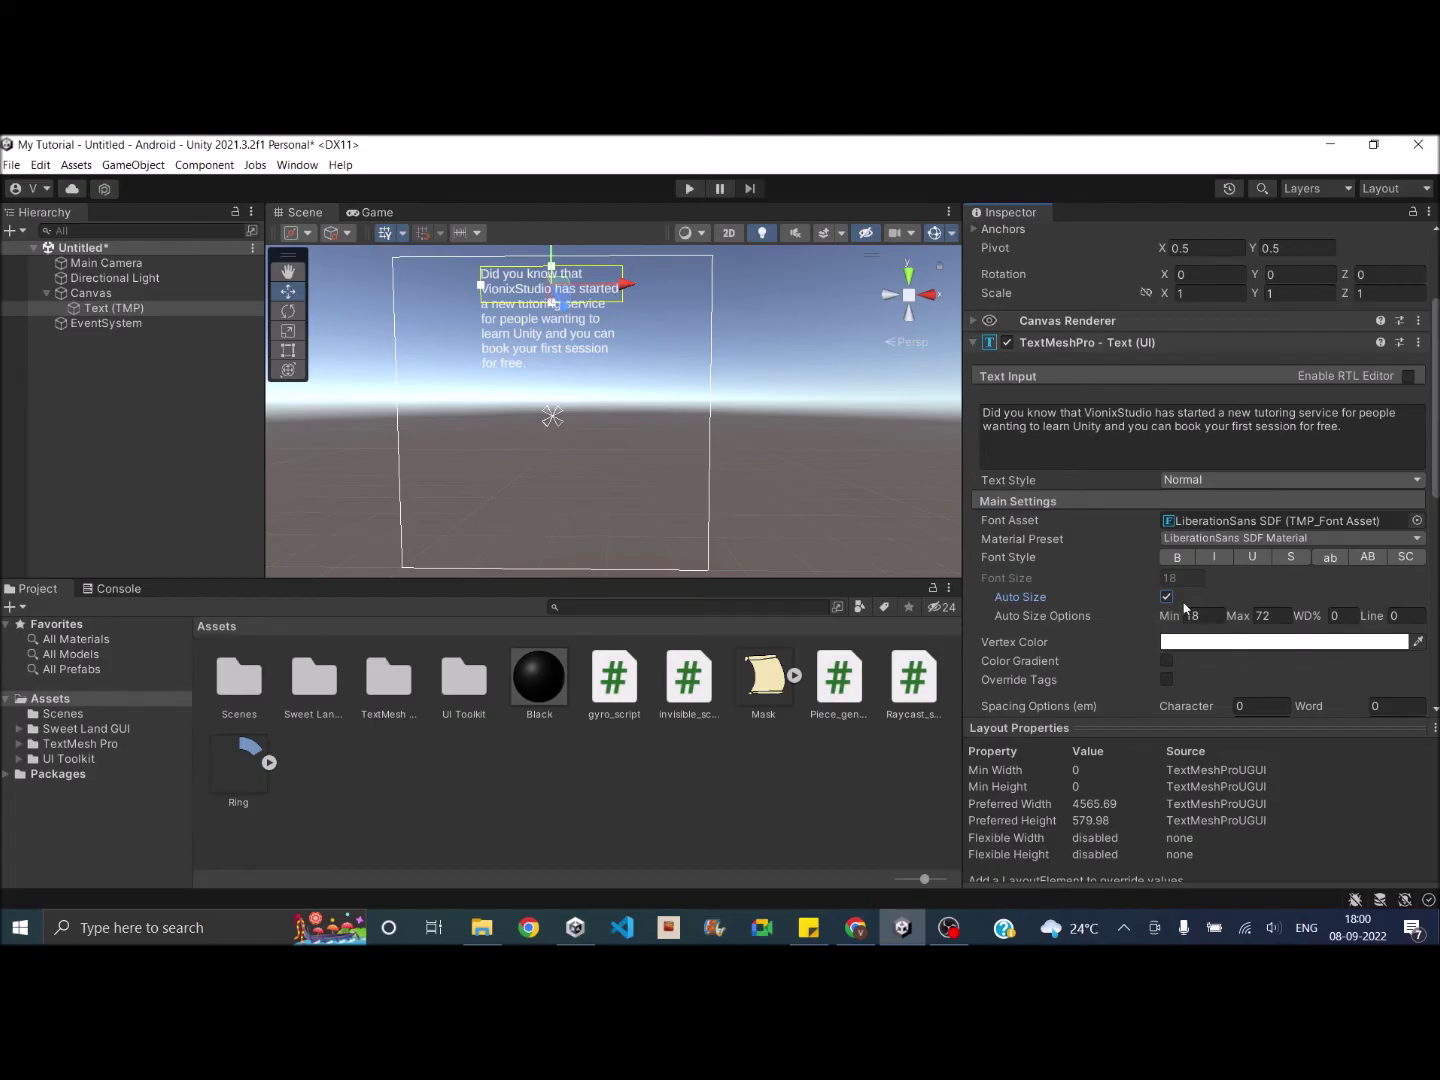
Set the text box height to 400 and move it back near the canvas centre.
scroll(1293, 436, up, 2)
scroll(1292, 430, up, 4)
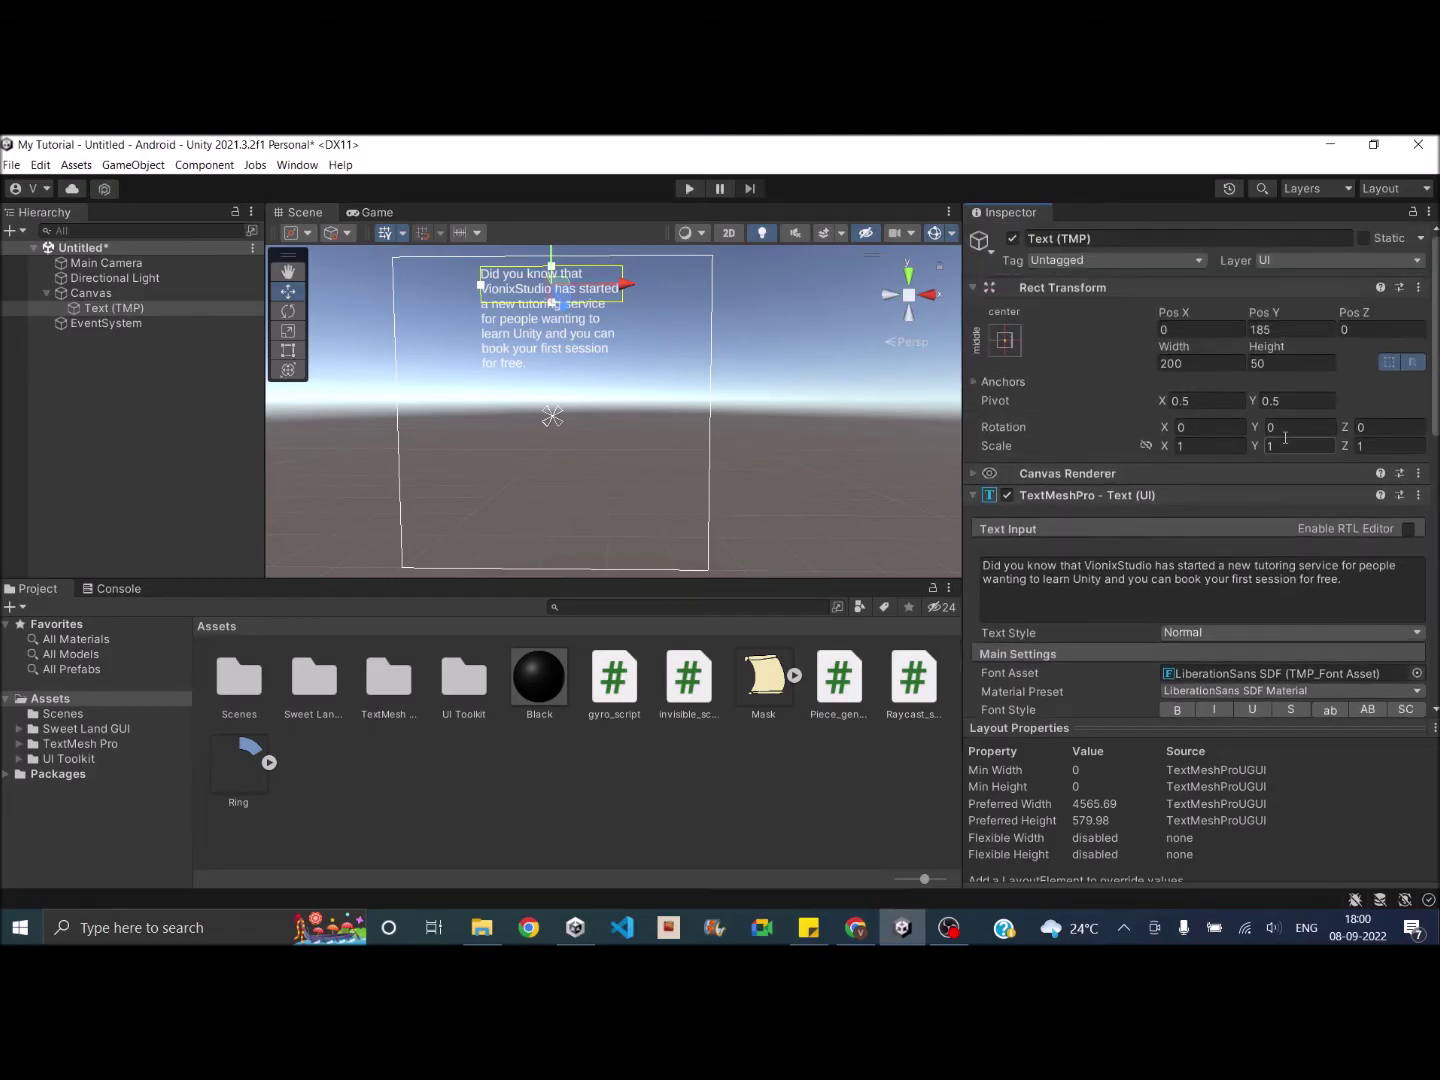
click(1274, 363)
text(400)
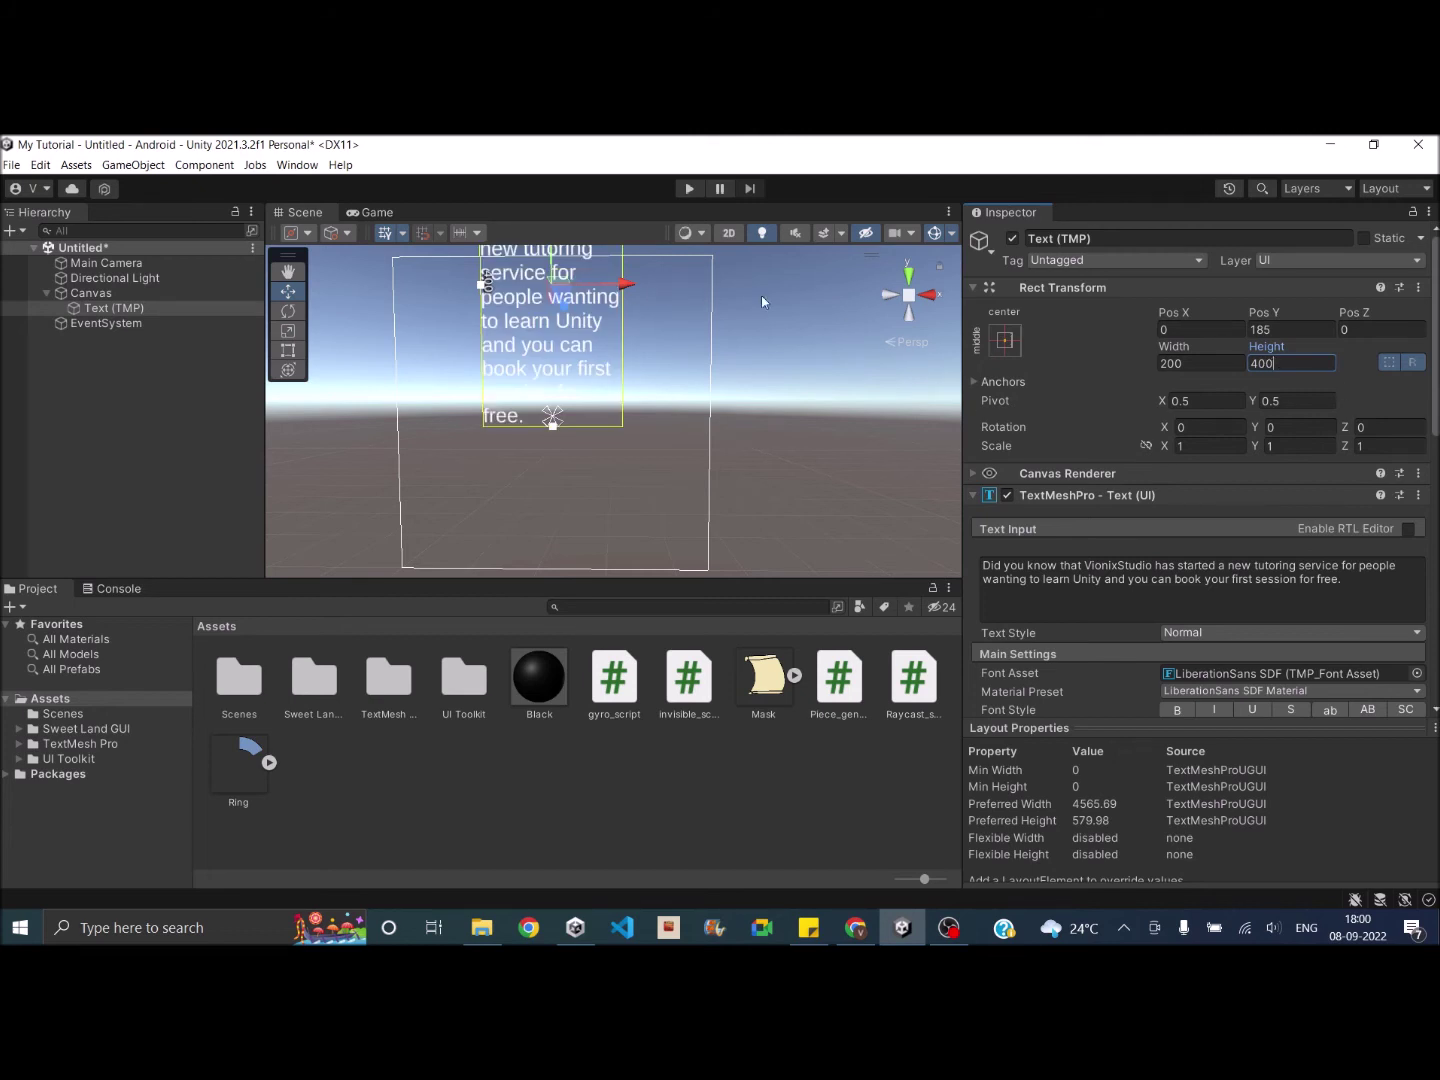
drag(549, 270, 554, 389)
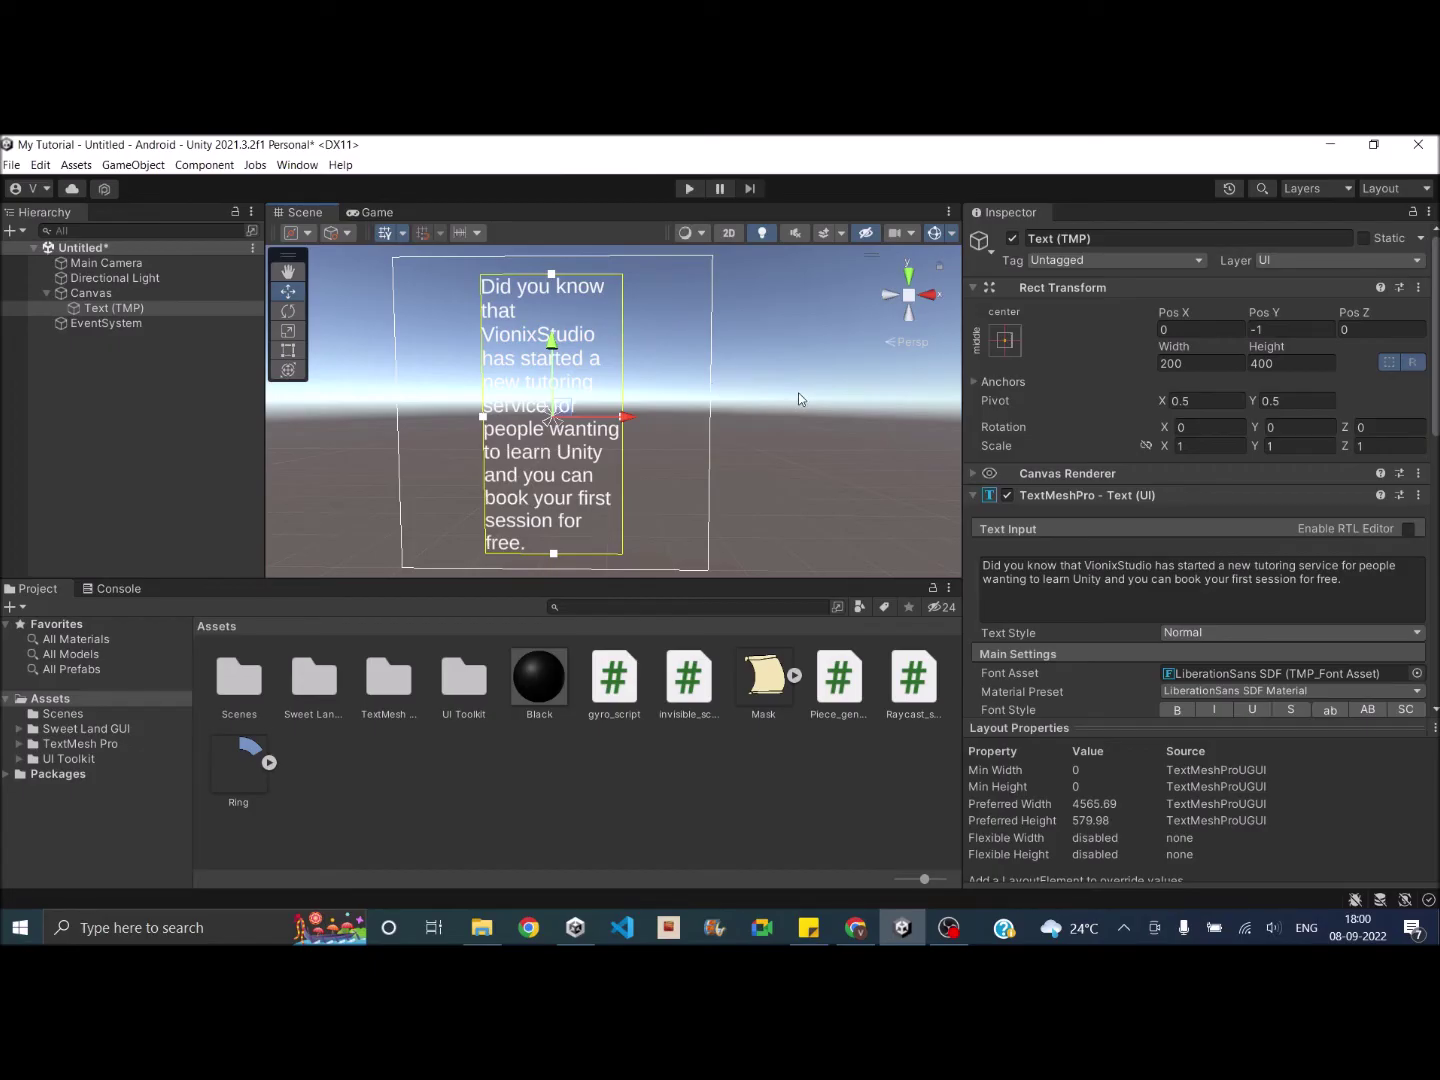
click(103, 392)
Add a UI Image under the Canvas and rename it Mask_object.
click(13, 230)
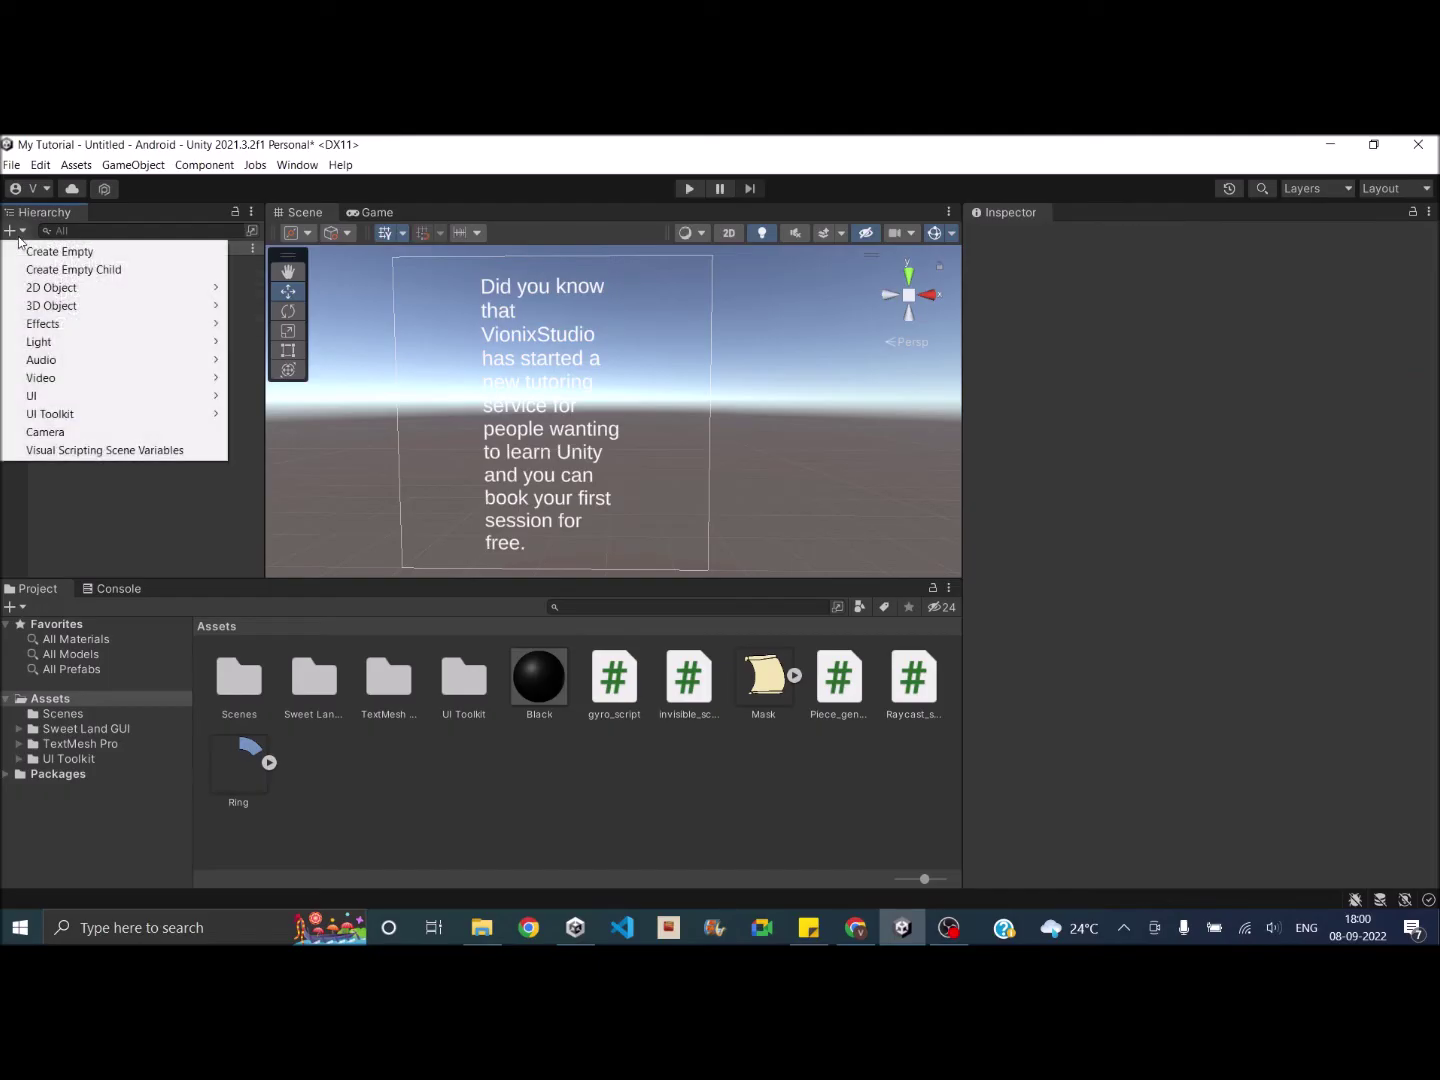
mouse_move(82, 401)
click(265, 397)
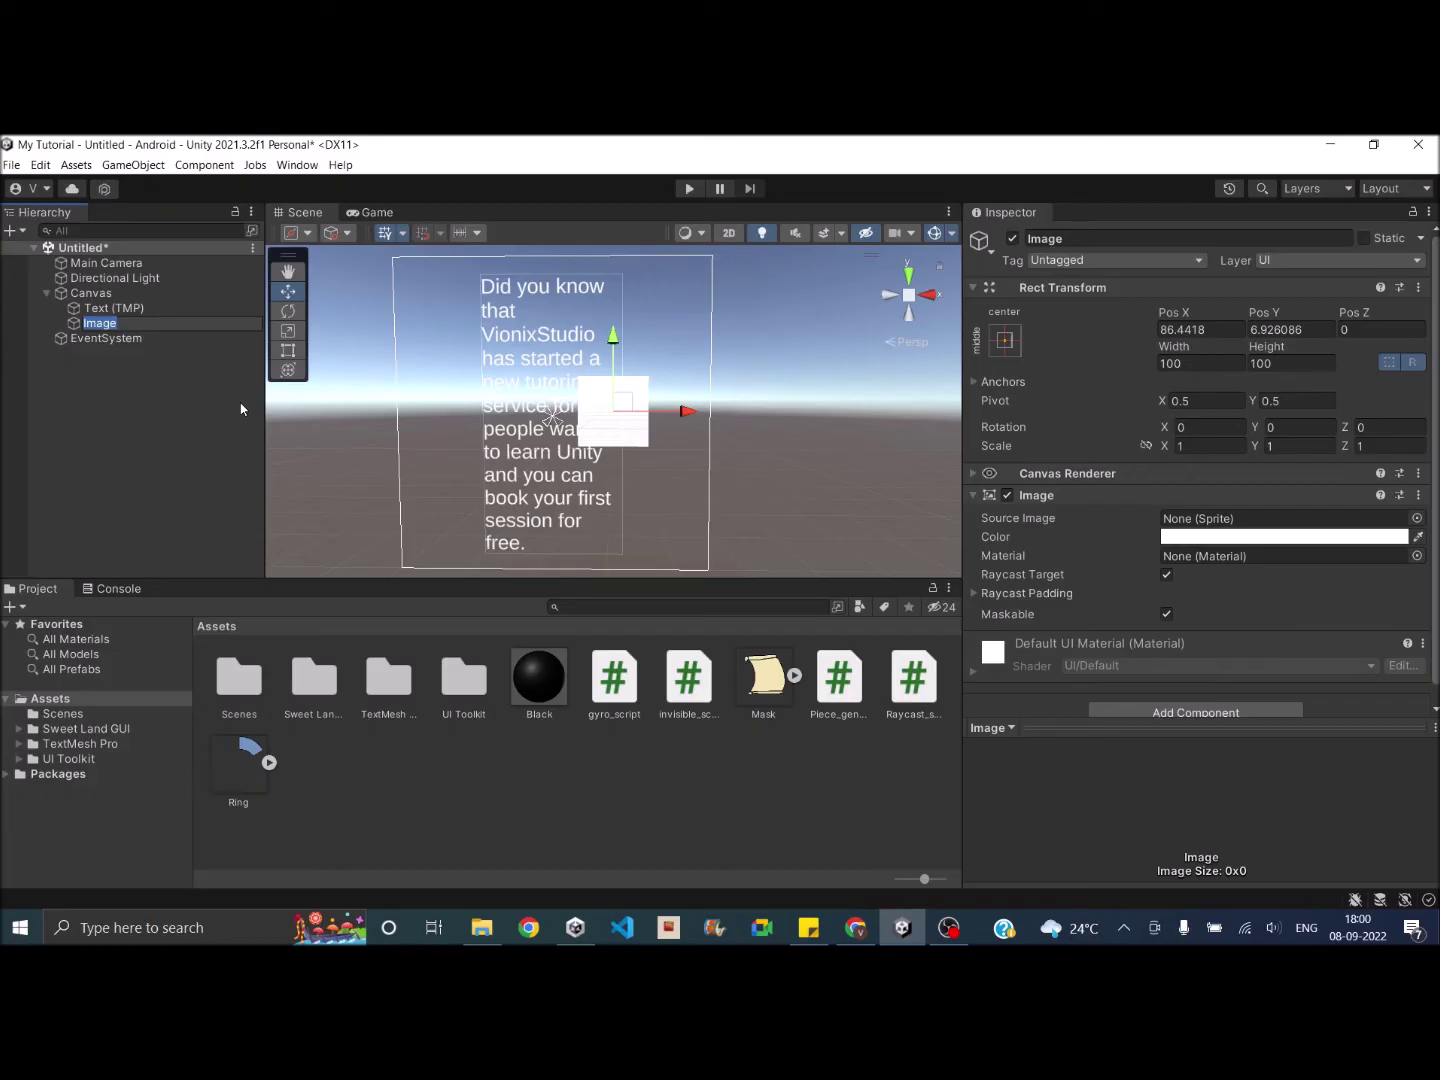
click(1075, 240)
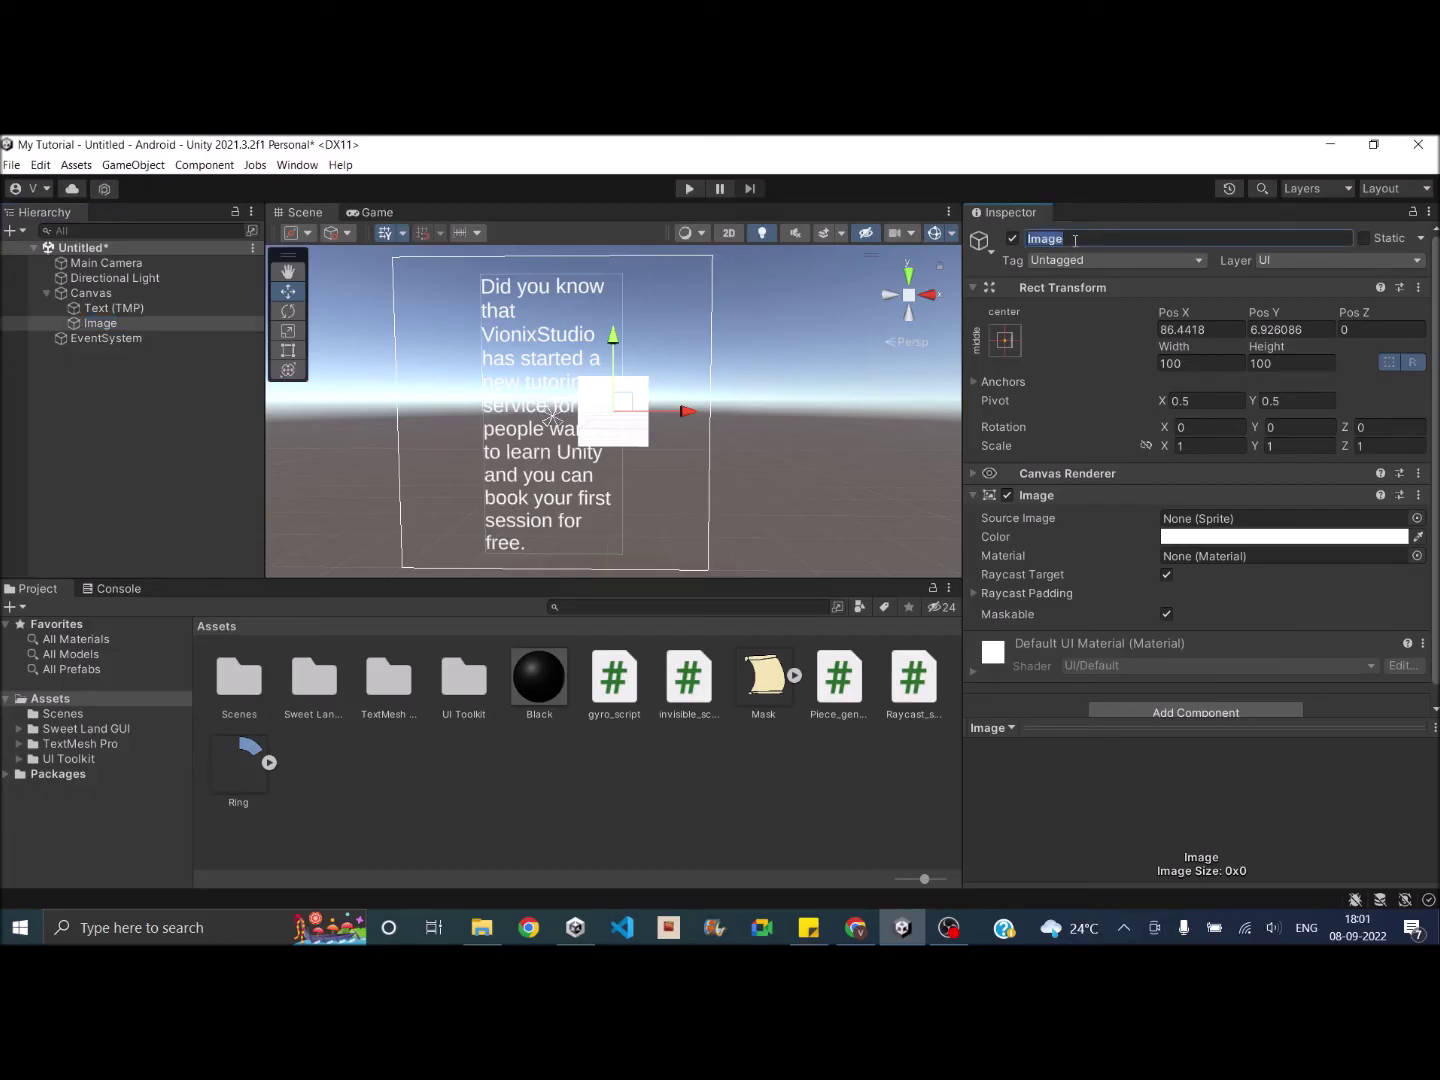
text(Mask_object)
key(Return)
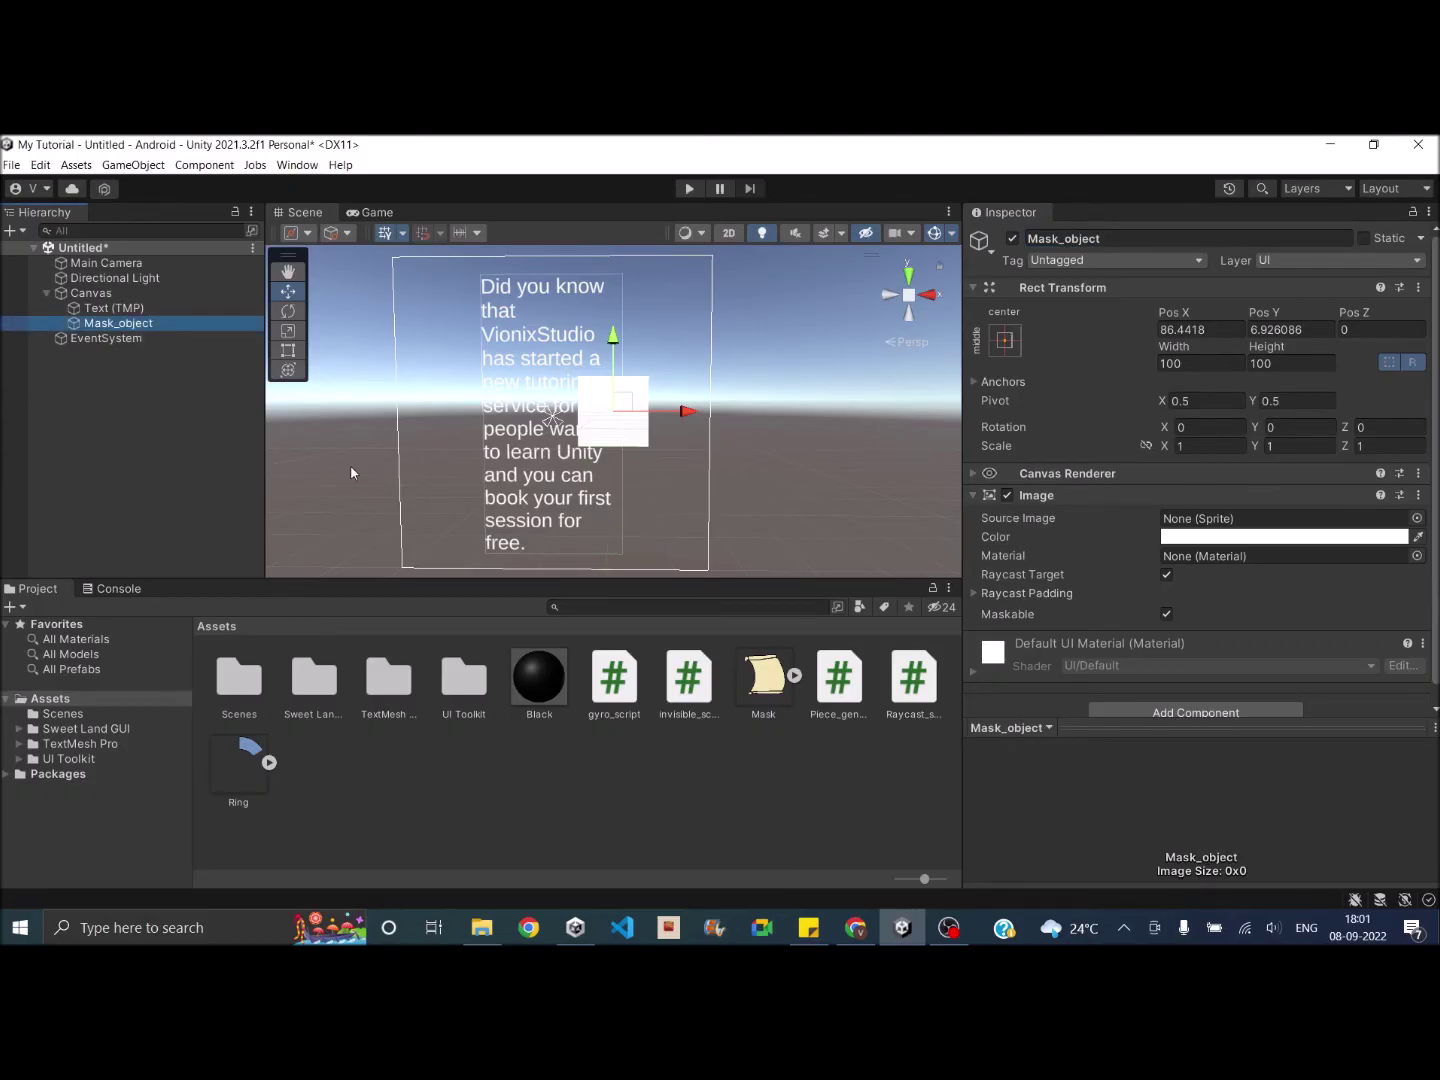
scroll(1085, 517, down, 1)
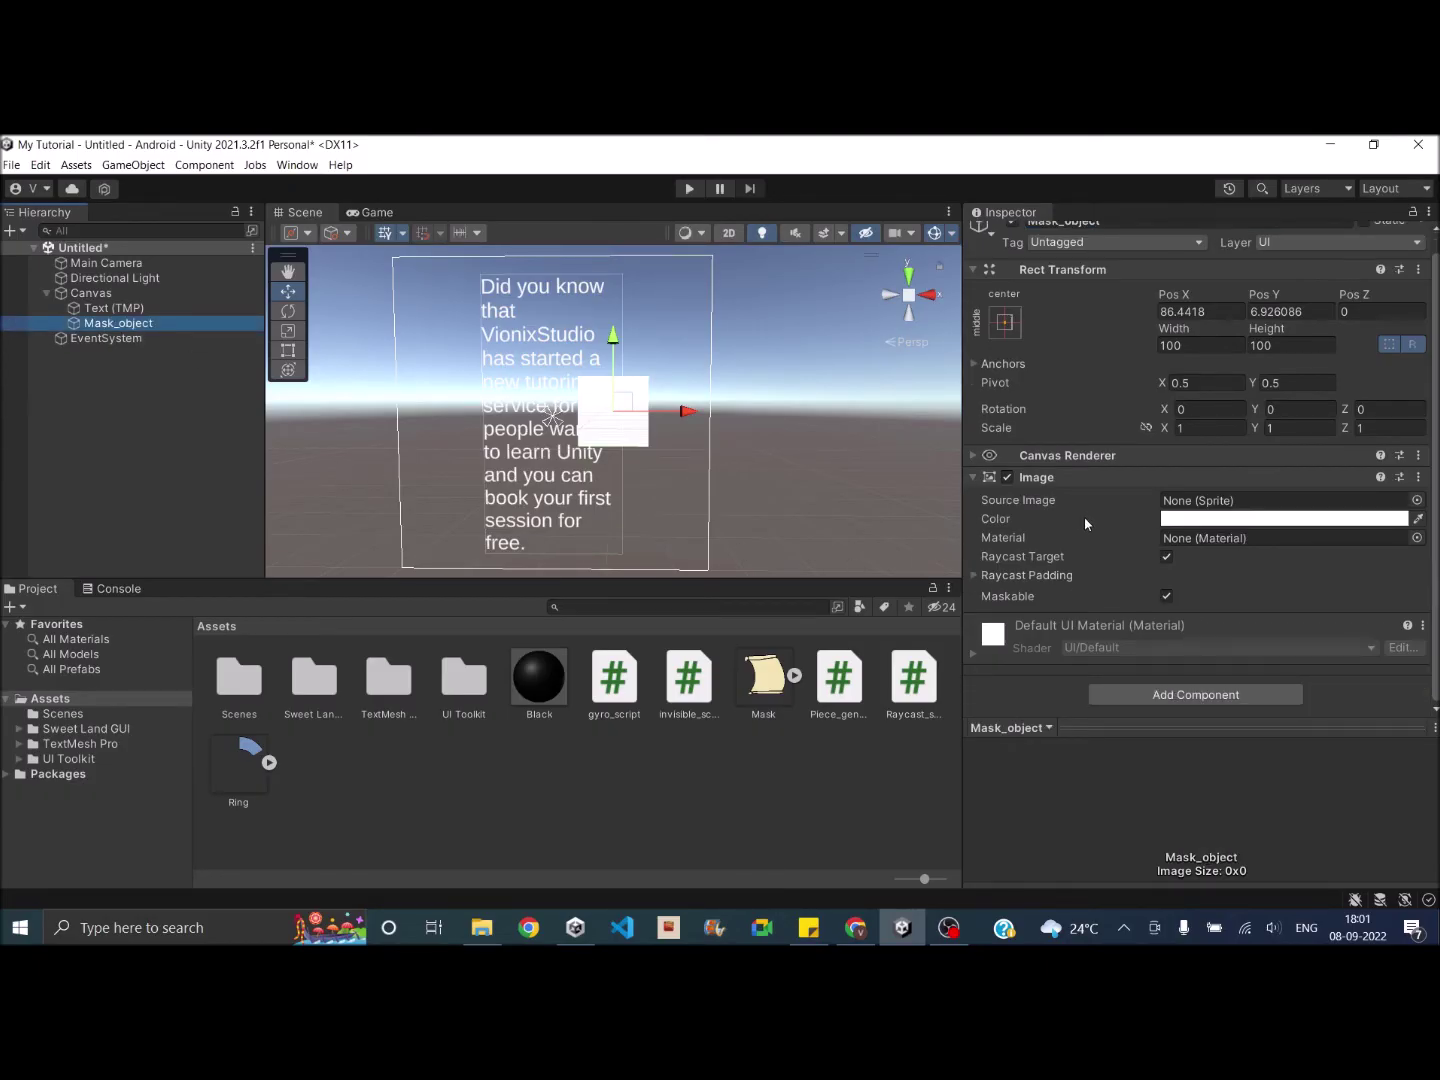
Add a Rect Mask 2D to Mask_object and set its position to 0,0.
click(1163, 703)
click(1172, 686)
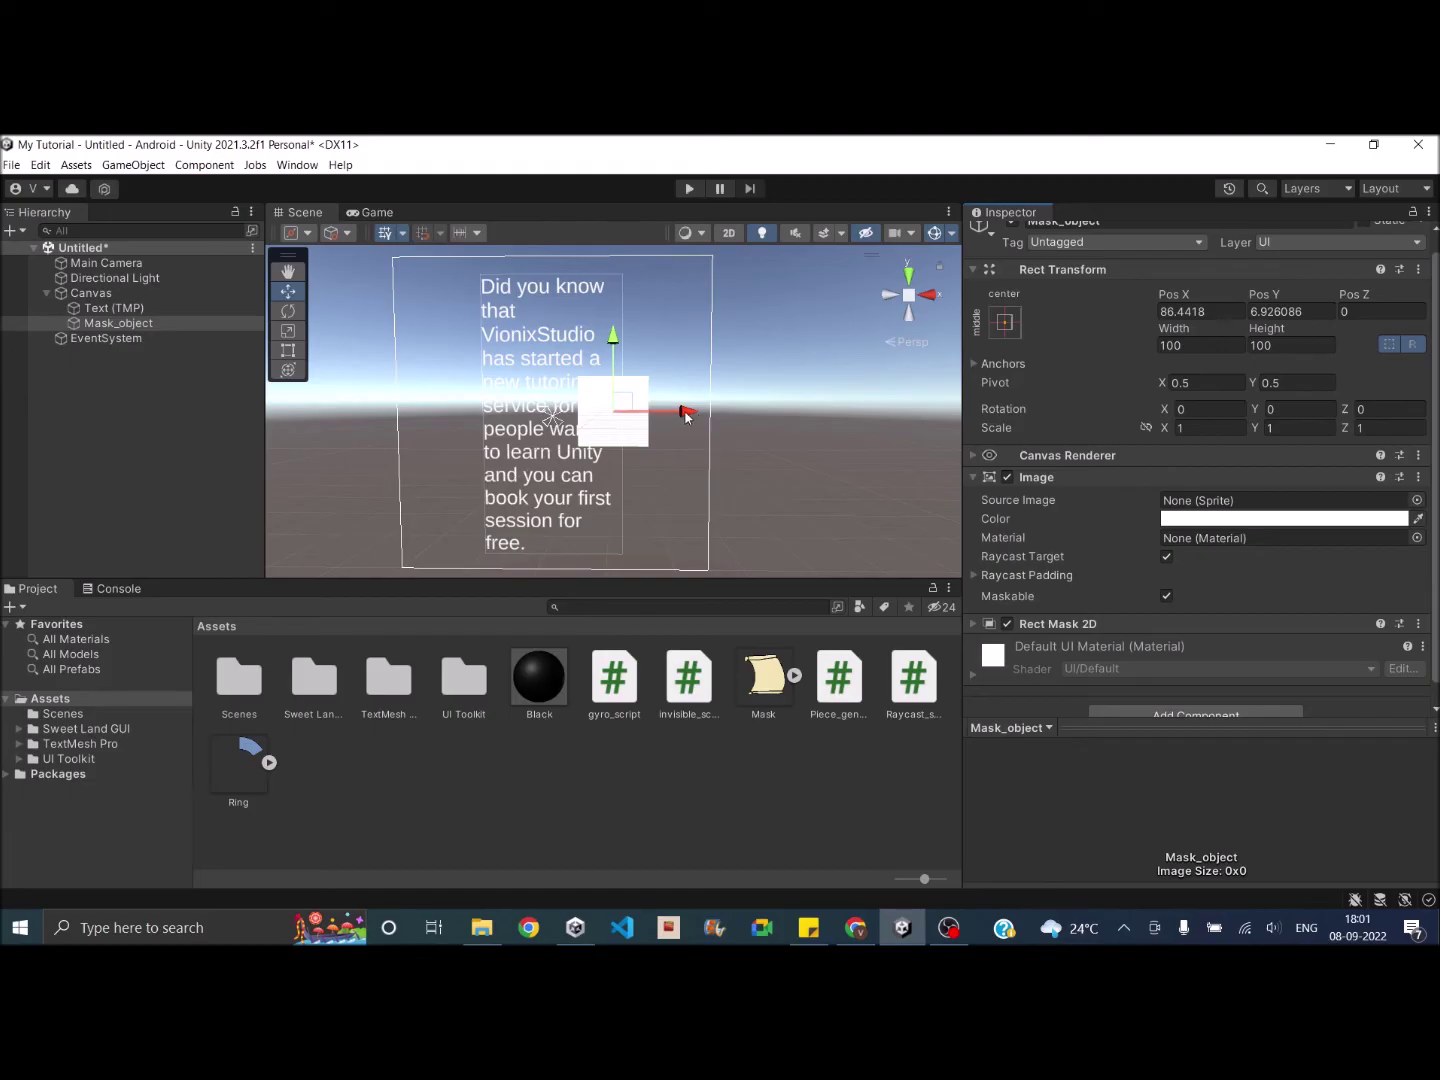
click(1201, 312)
text(0)
key(Return)
text(0)
key(Return)
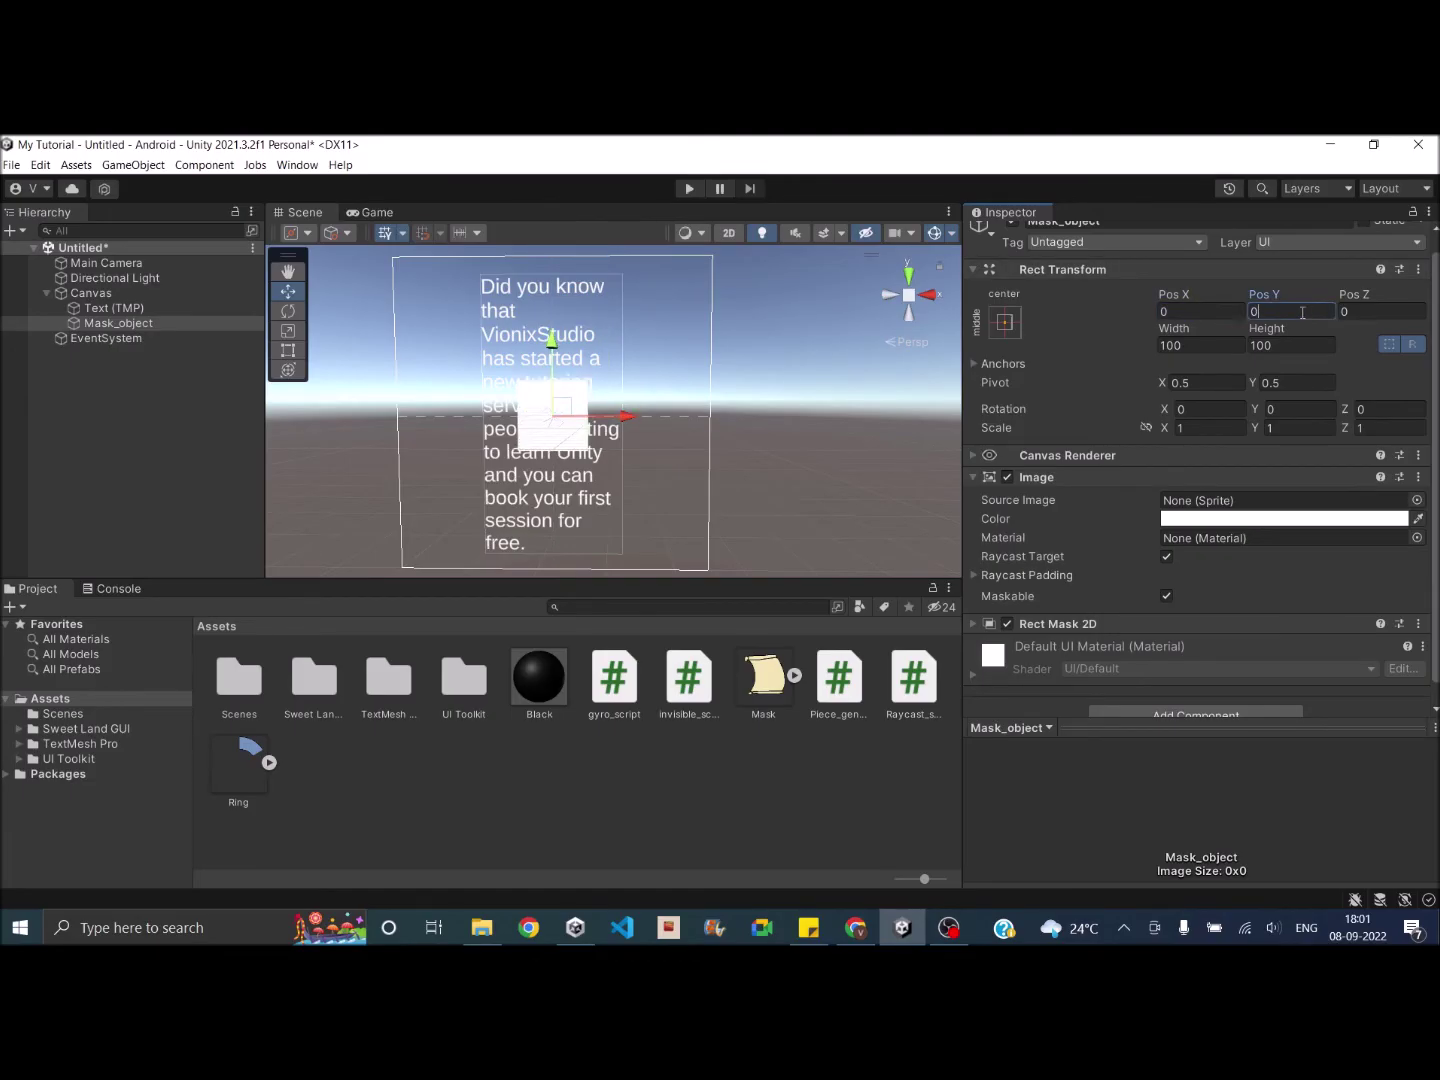
Set Mask_object's width to 200.
click(1220, 347)
double_click(1221, 347)
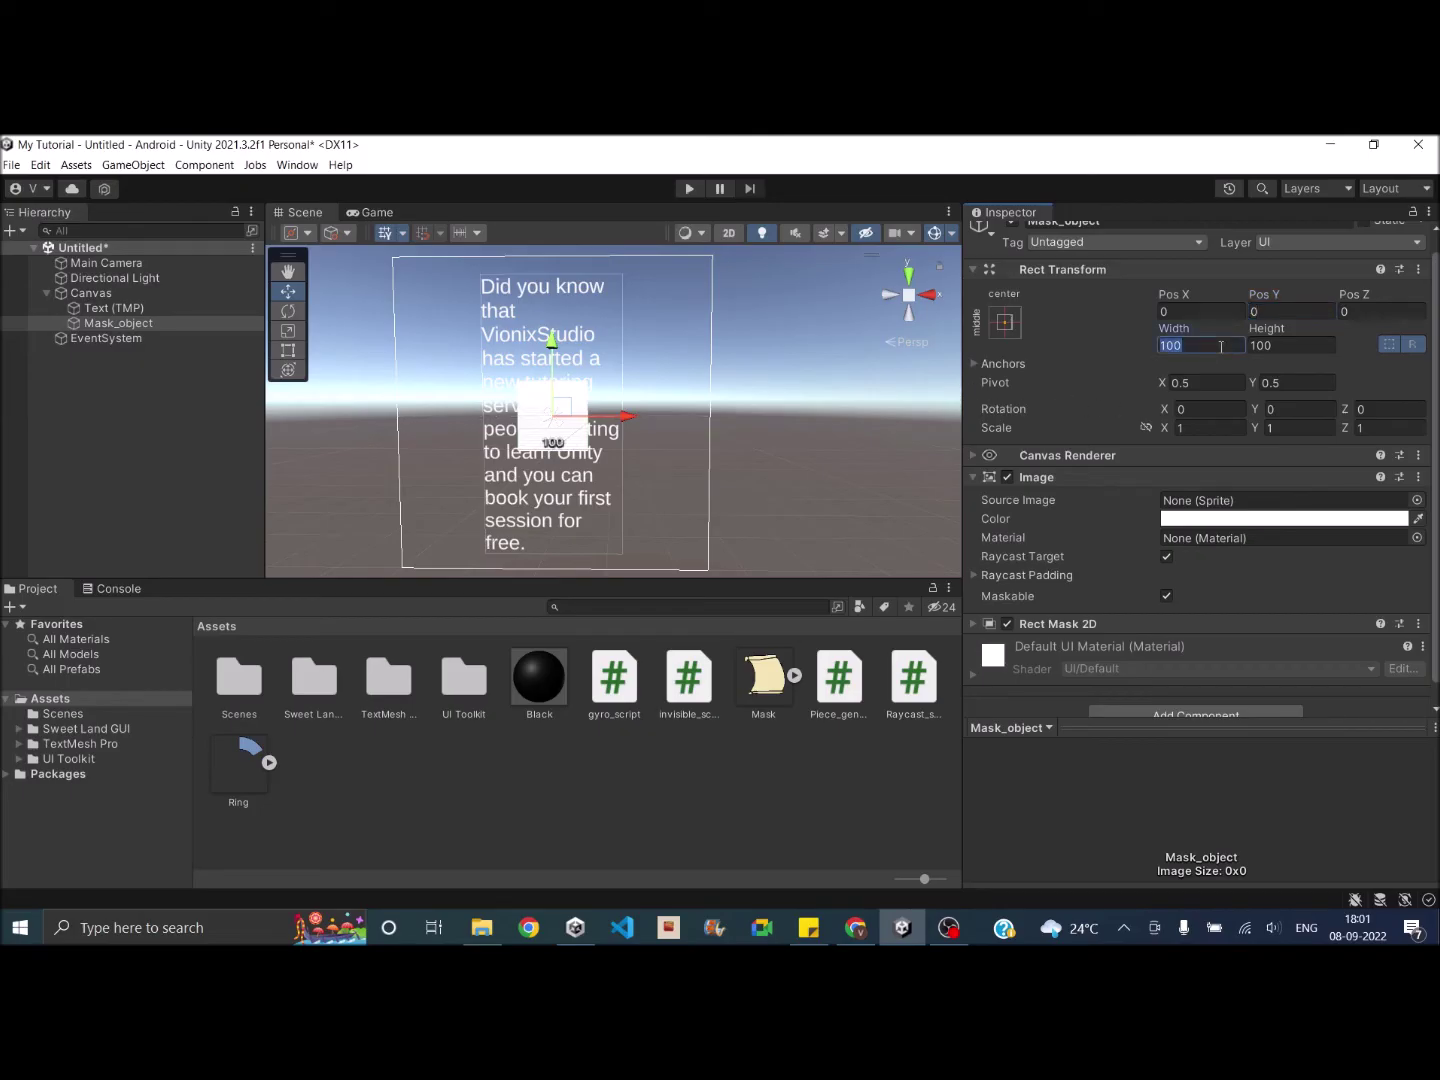
text(200)
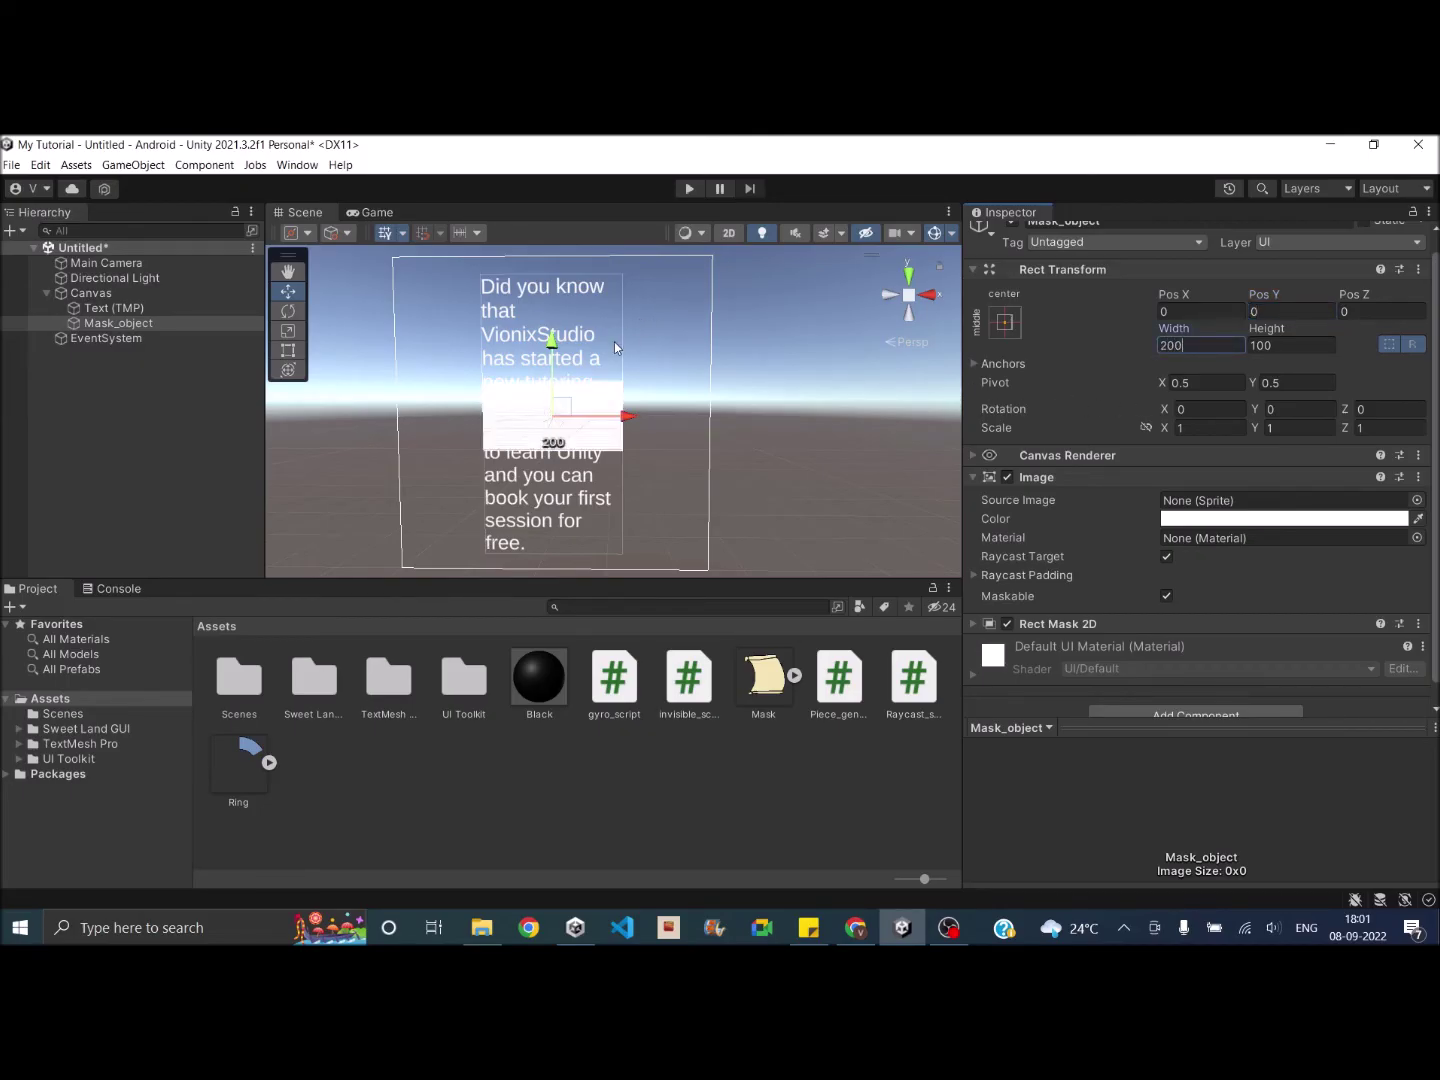
click(126, 386)
click(140, 326)
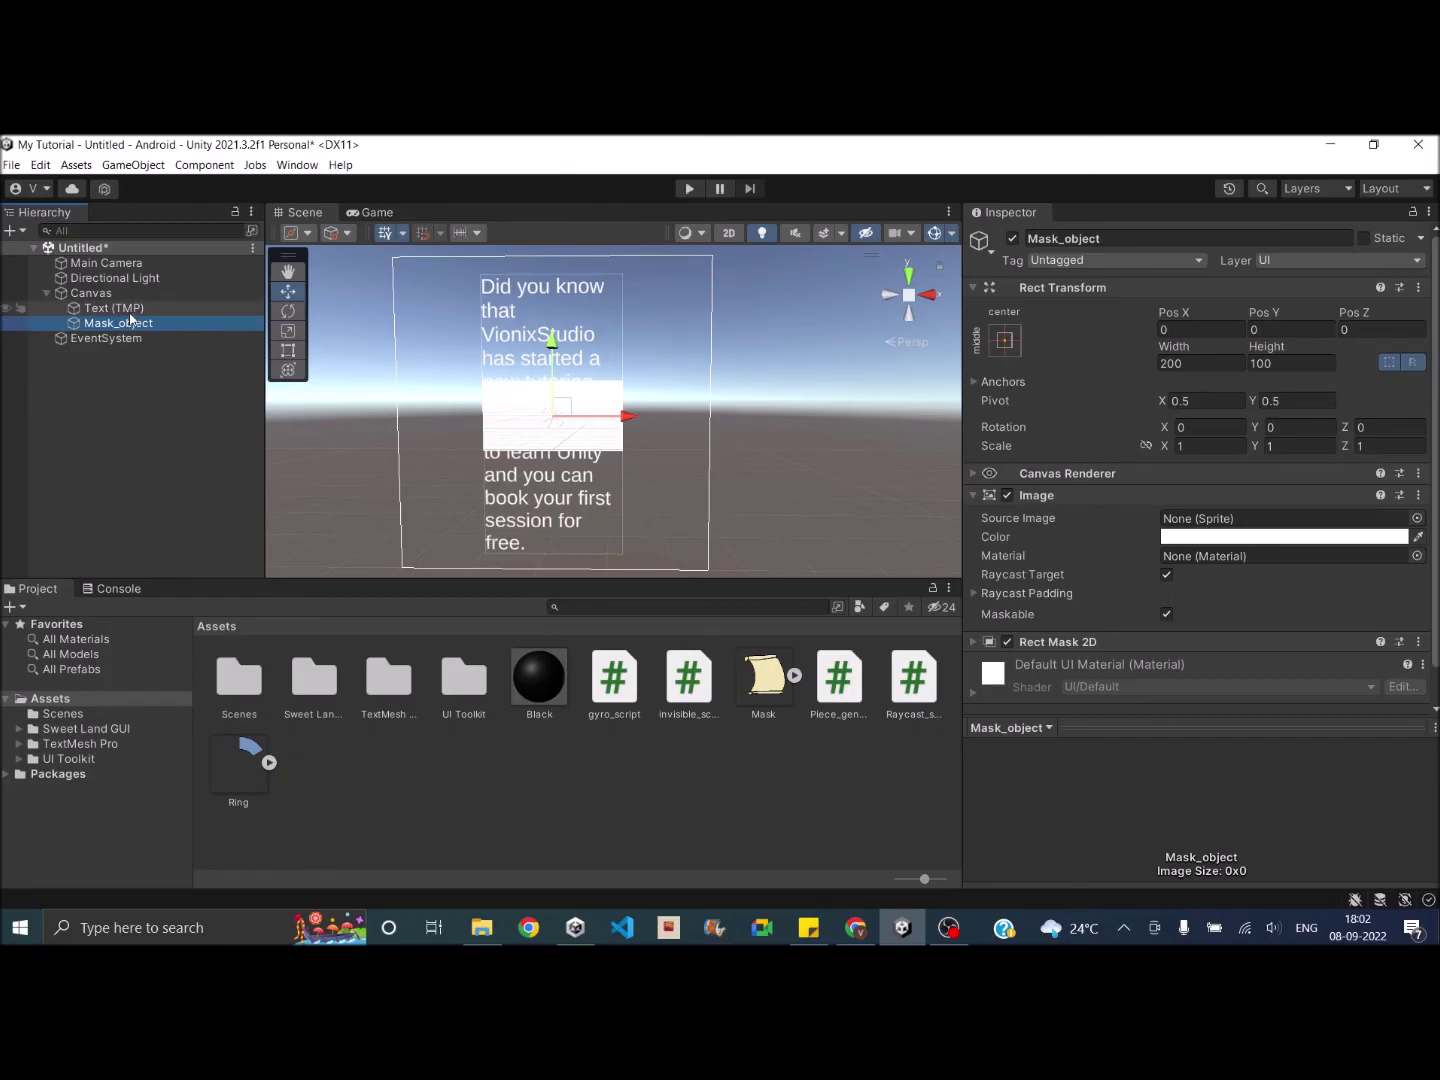
Drag Text (TMP) onto Mask_object to make it a child.
mouse_move(128, 309)
mouse_down()
mouse_move(160, 332)
mouse_move(150, 324)
mouse_up()
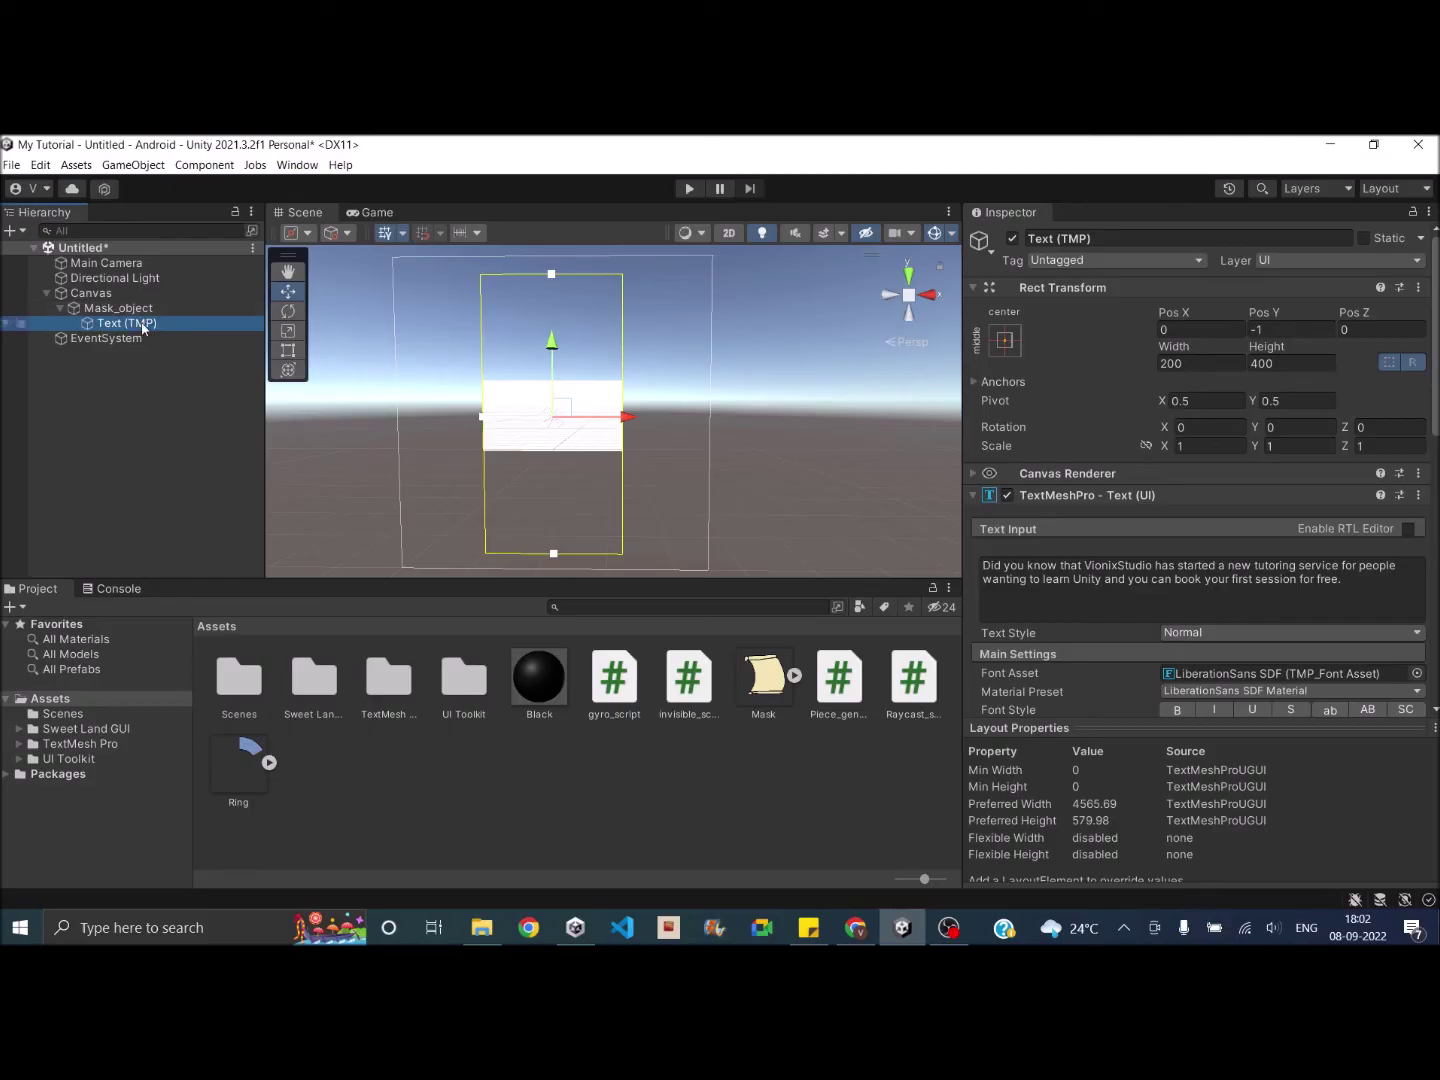
scroll(1121, 598, down, 10)
scroll(1171, 564, up, 2)
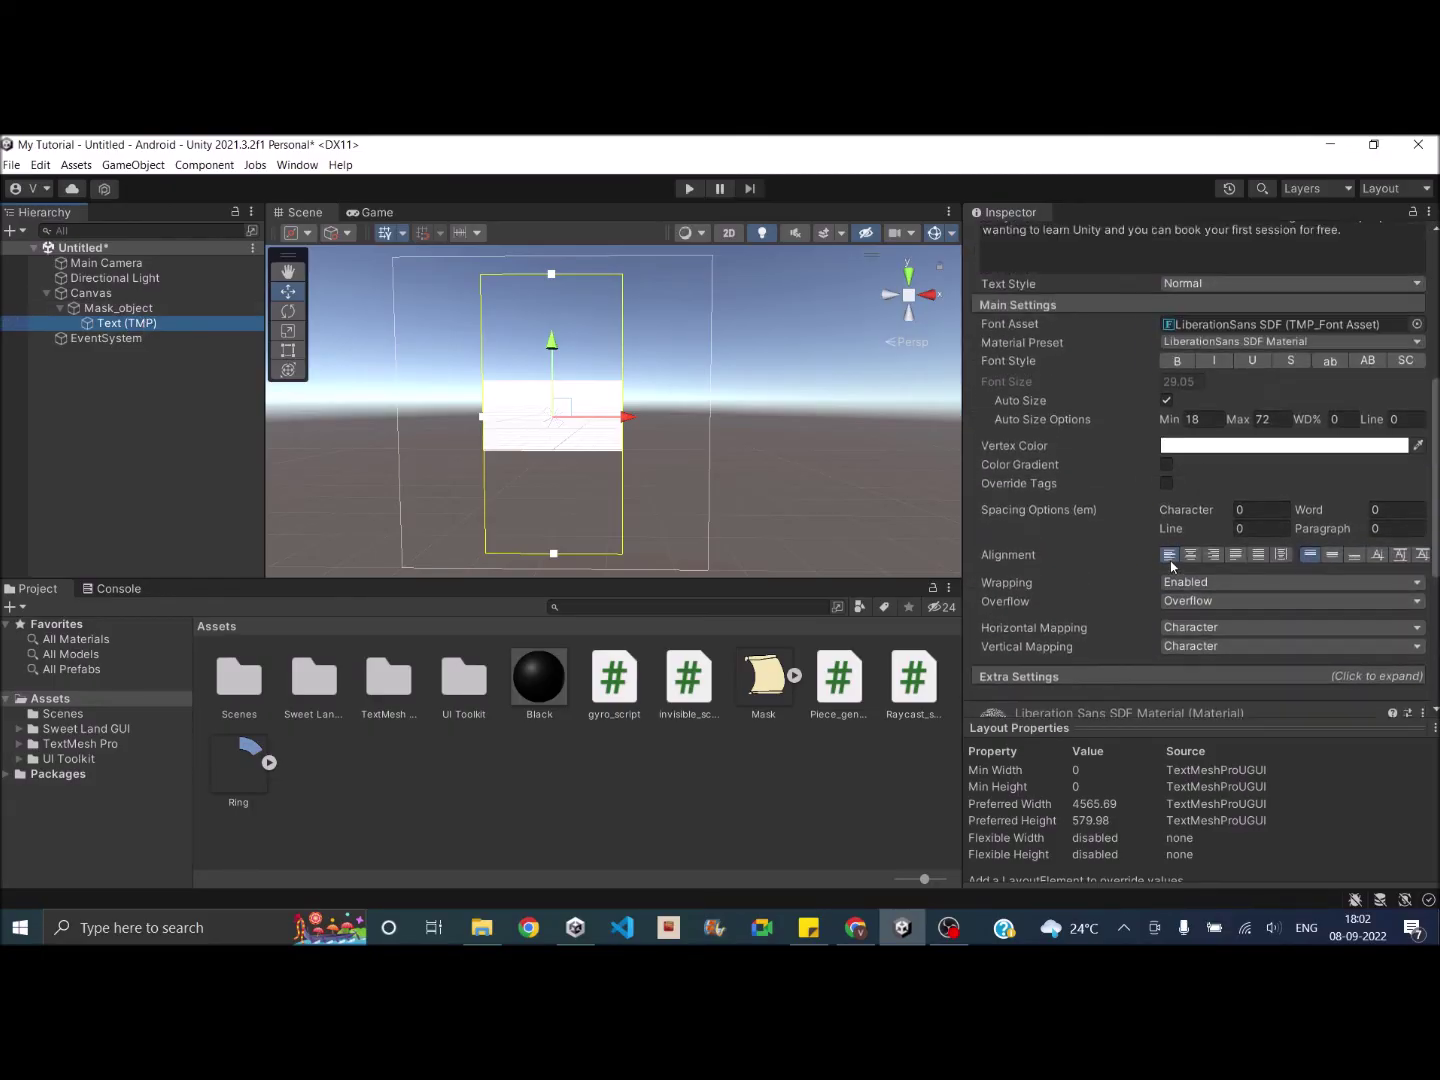
Set the text's Vertex Color to near-black.
click(1184, 446)
click(1275, 571)
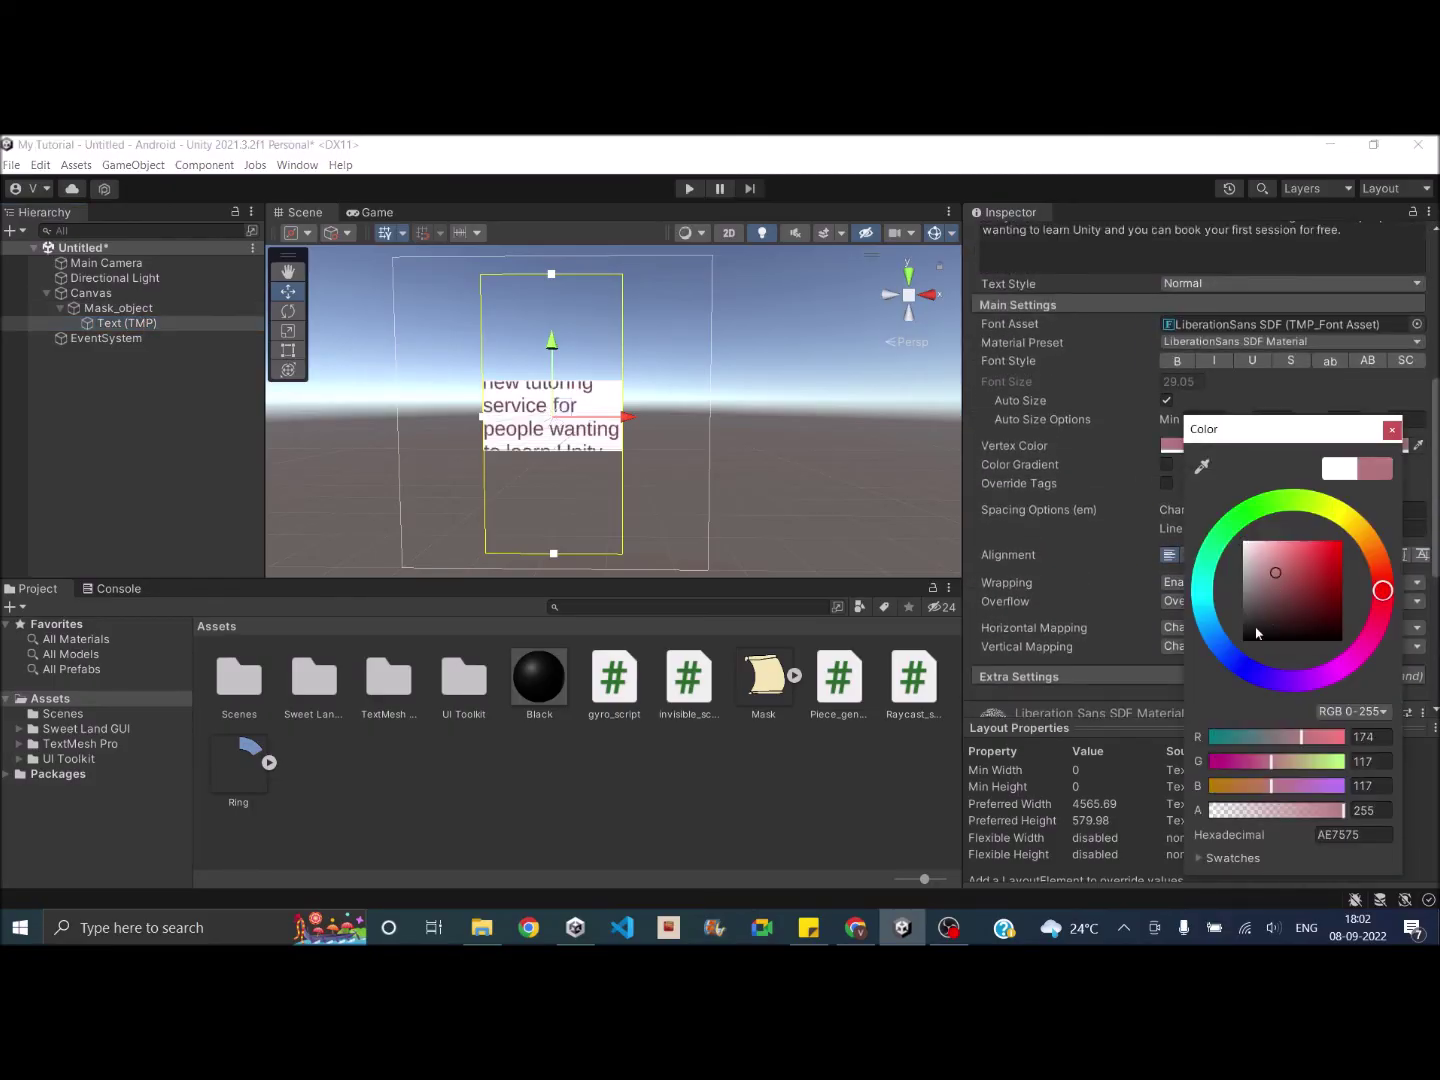
click(1256, 633)
click(1391, 429)
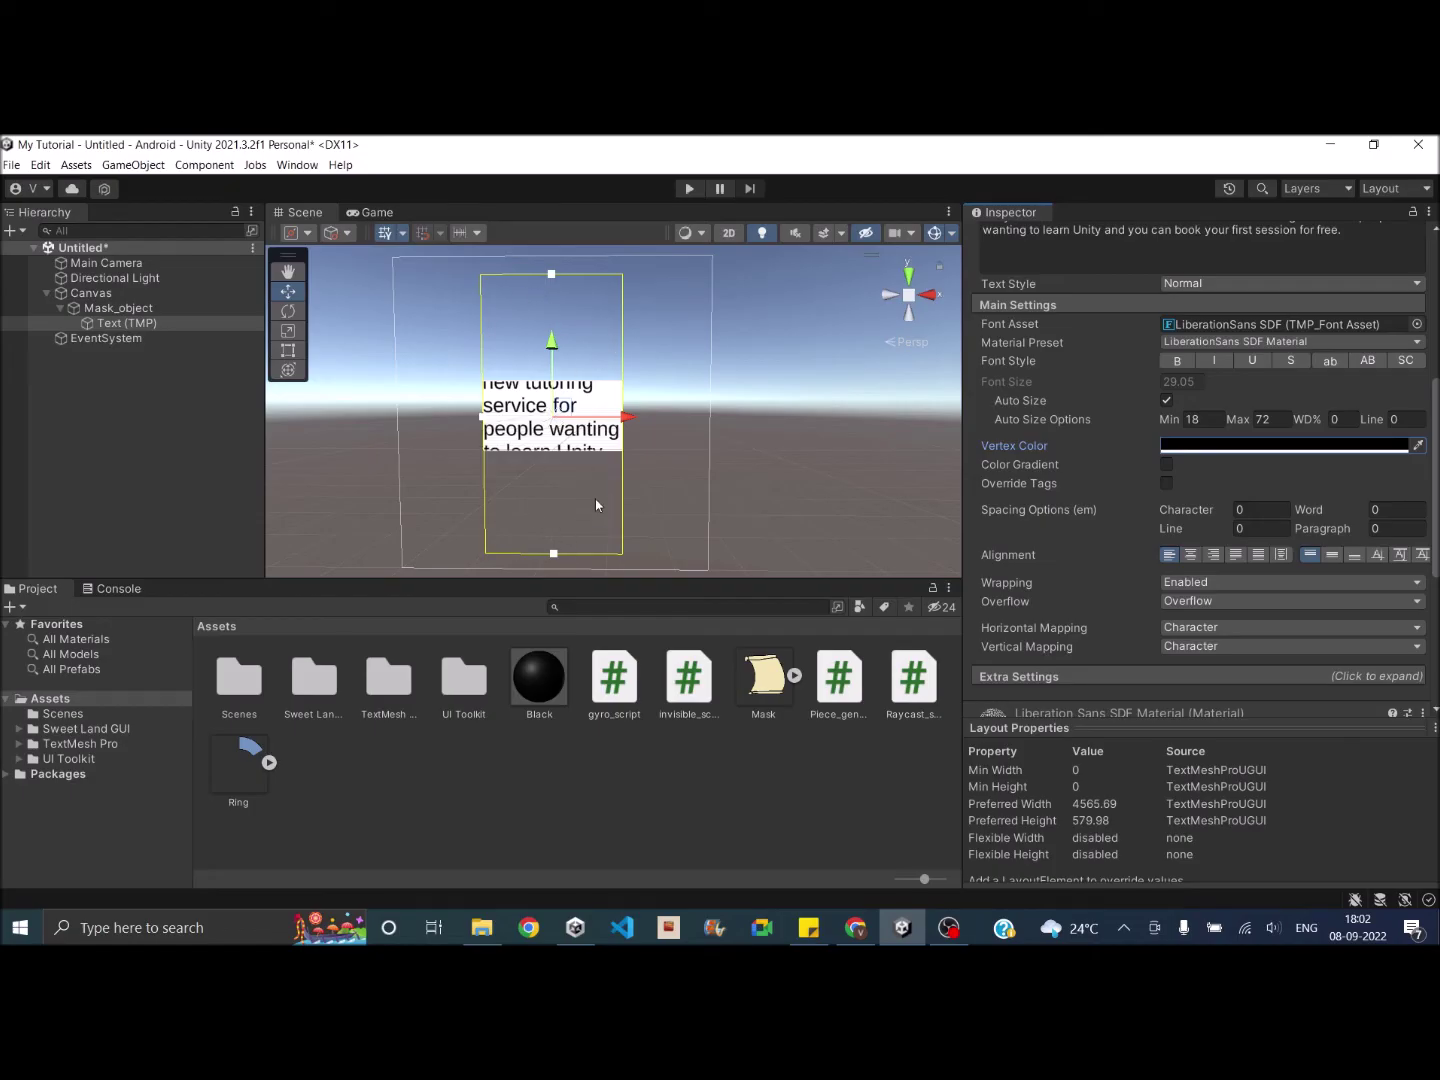
Remove the Rect Mask 2D component from Mask_object.
click(119, 308)
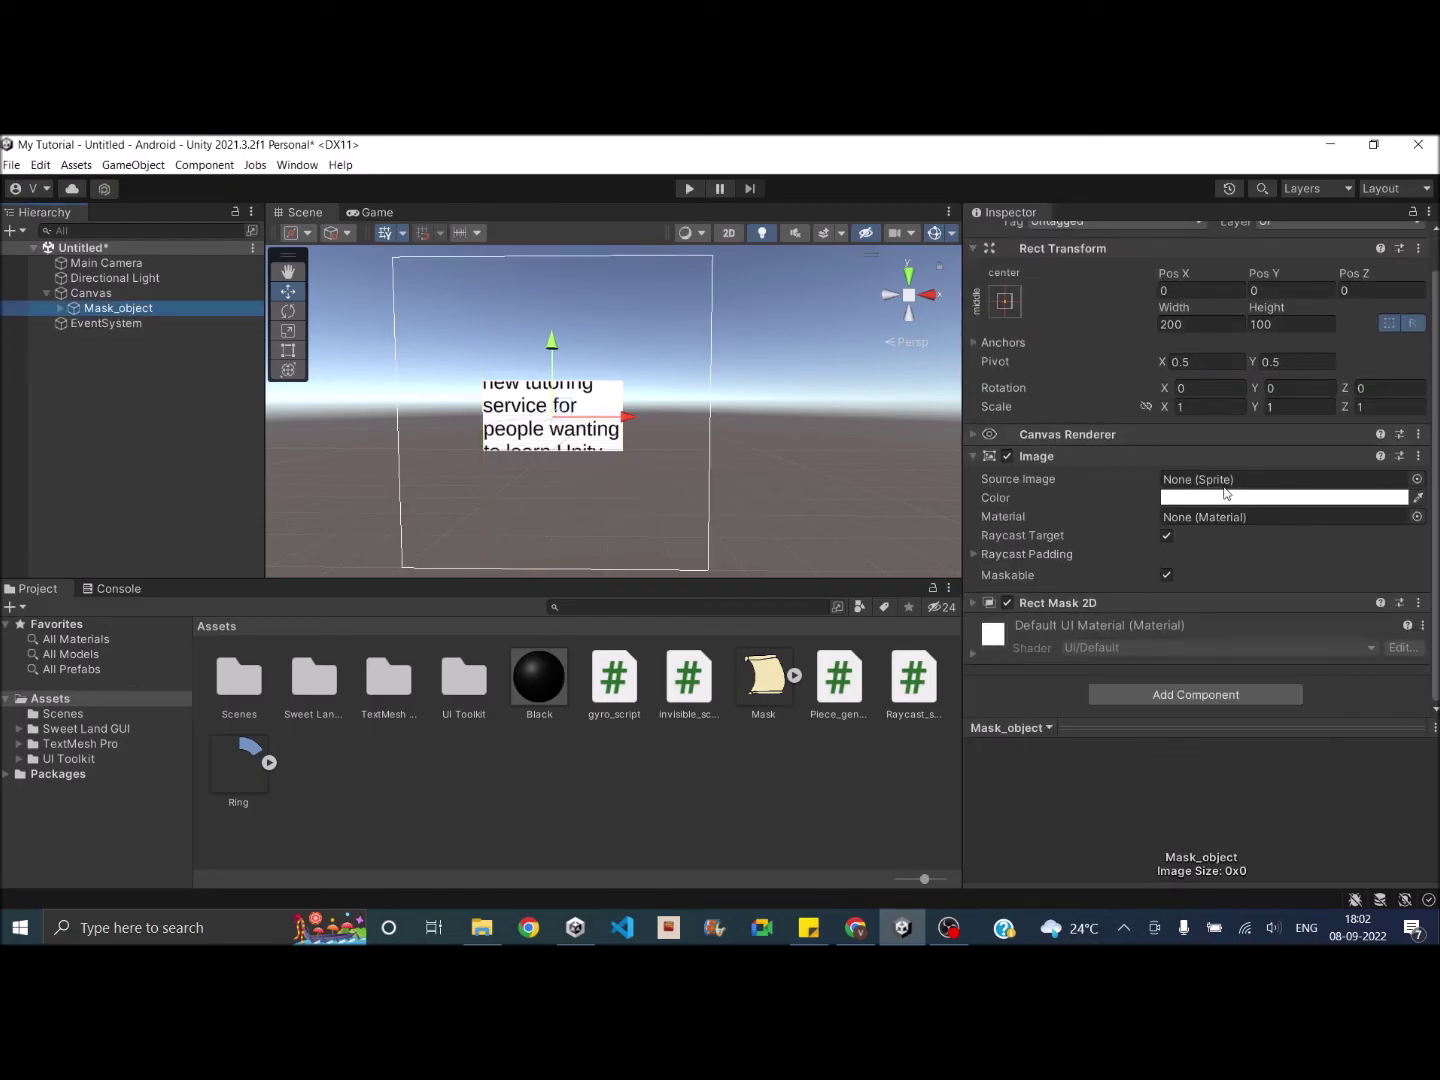
click(972, 602)
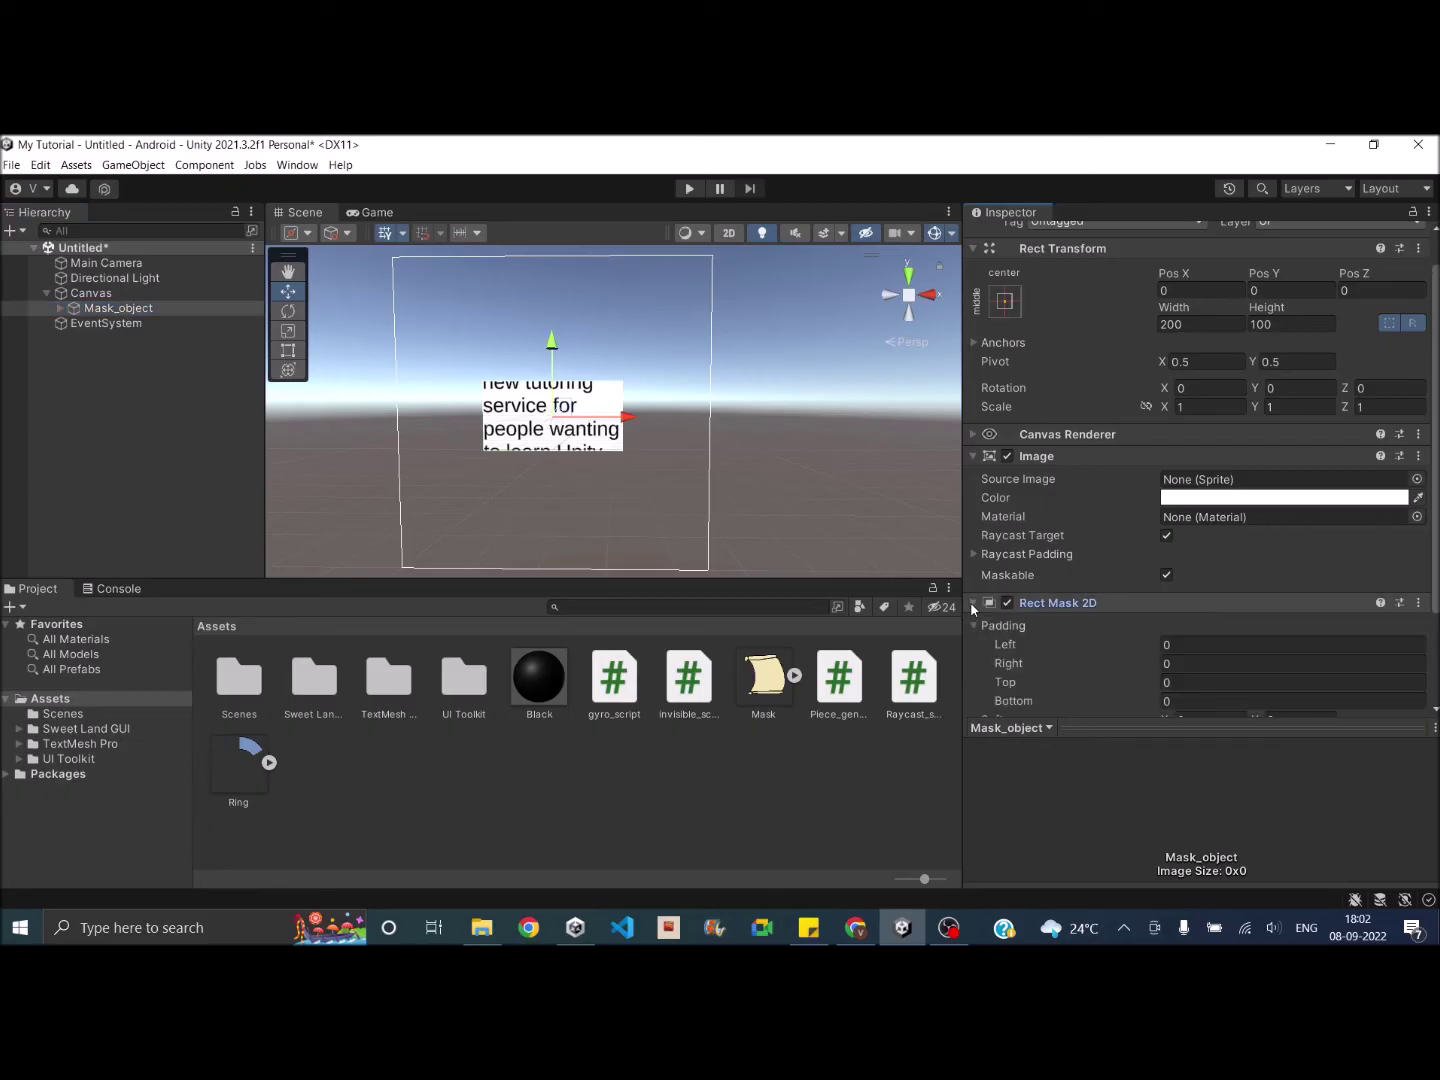
scroll(1111, 624, down, 3)
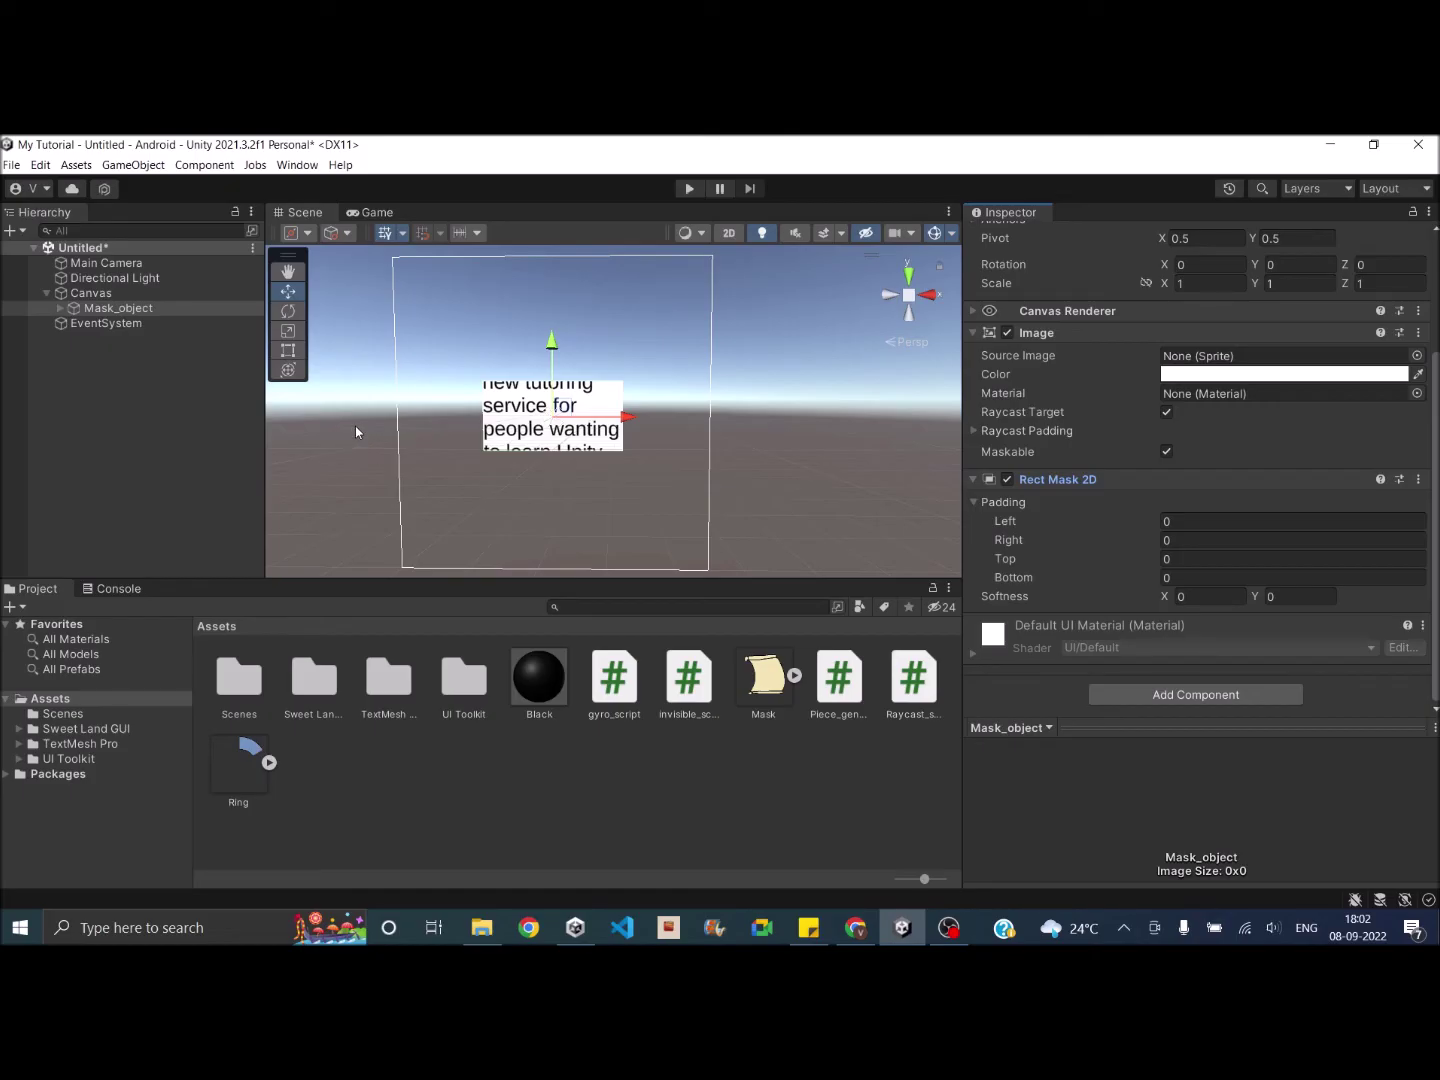
click(1417, 480)
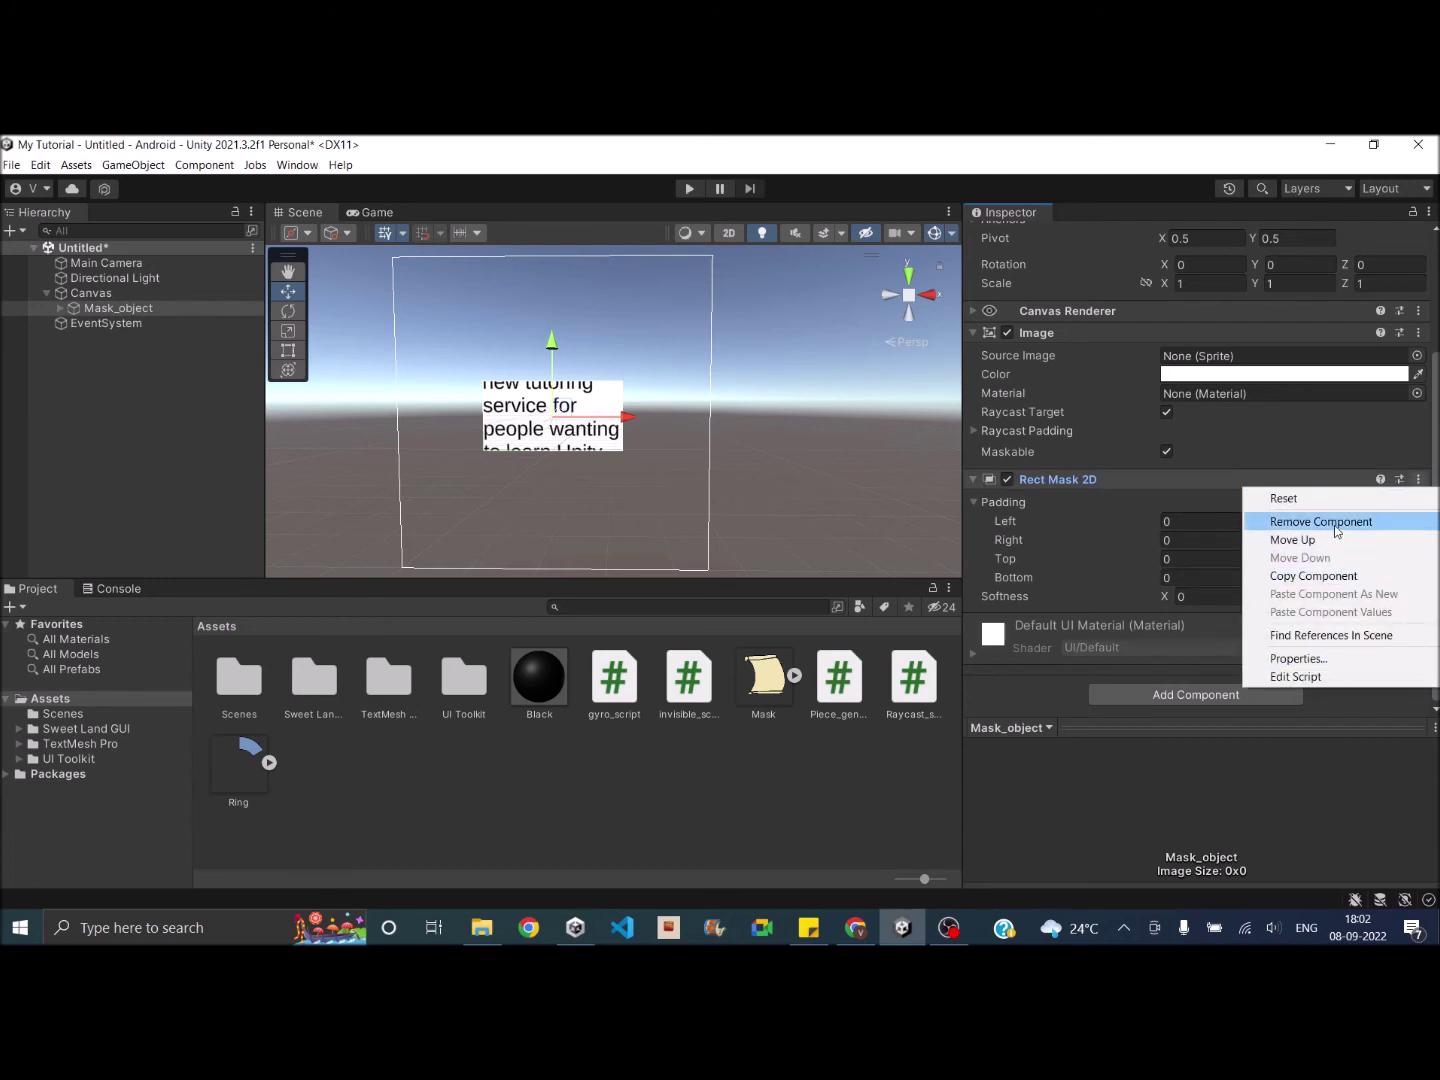
click(1381, 524)
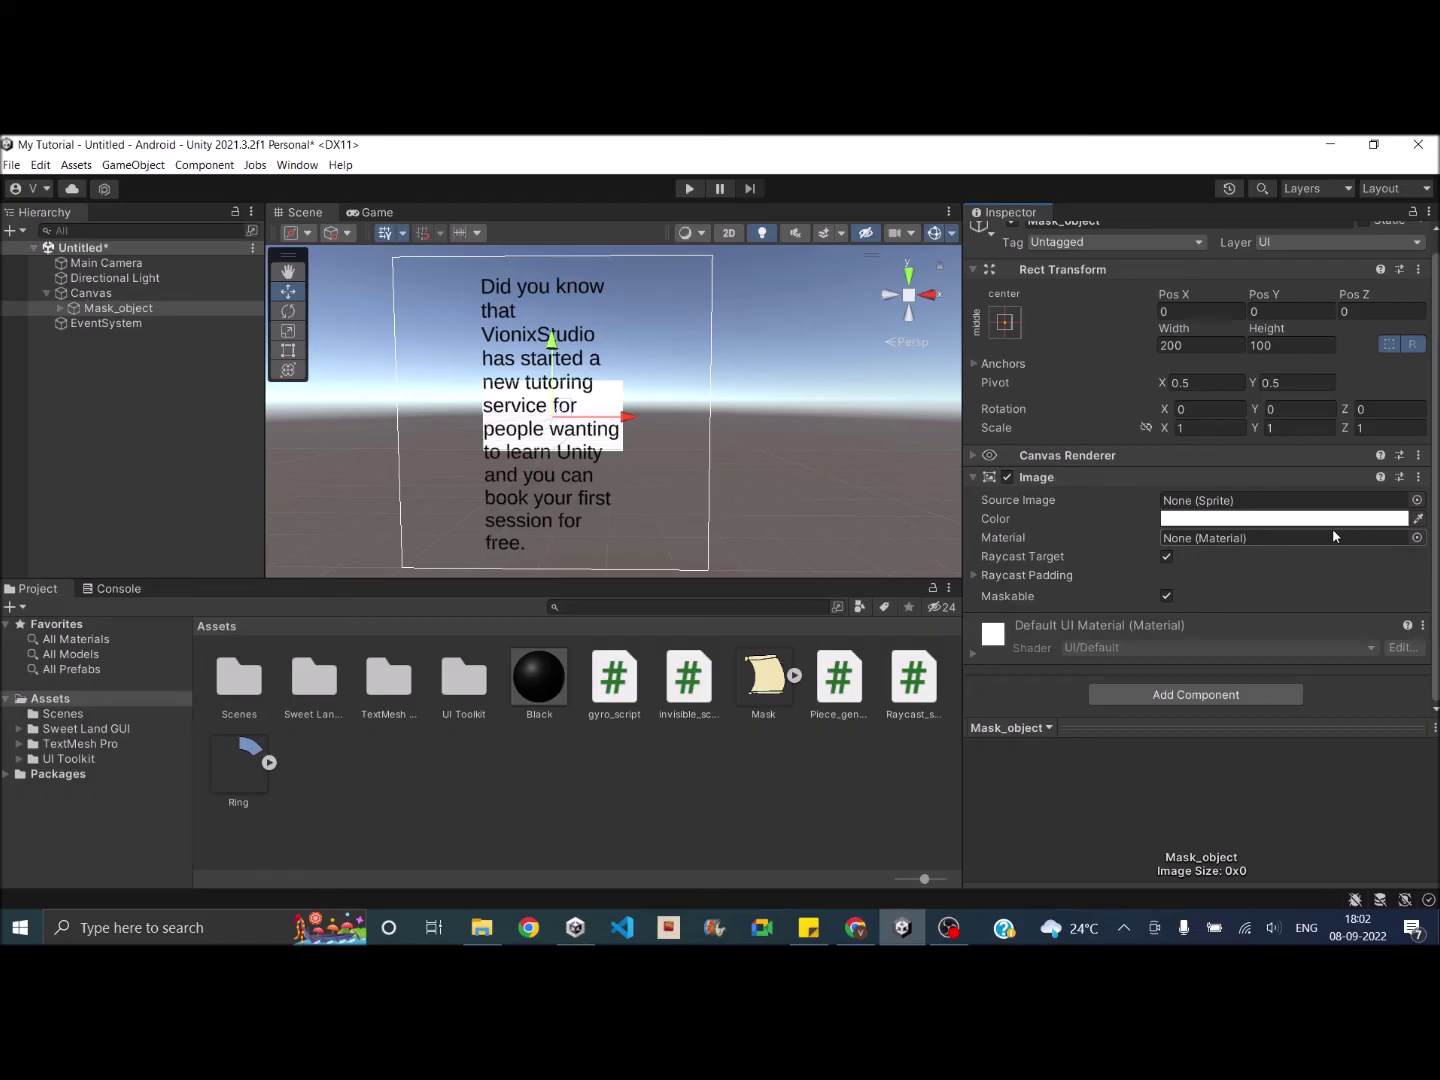
Add a standard Mask component to Mask_object.
click(1142, 698)
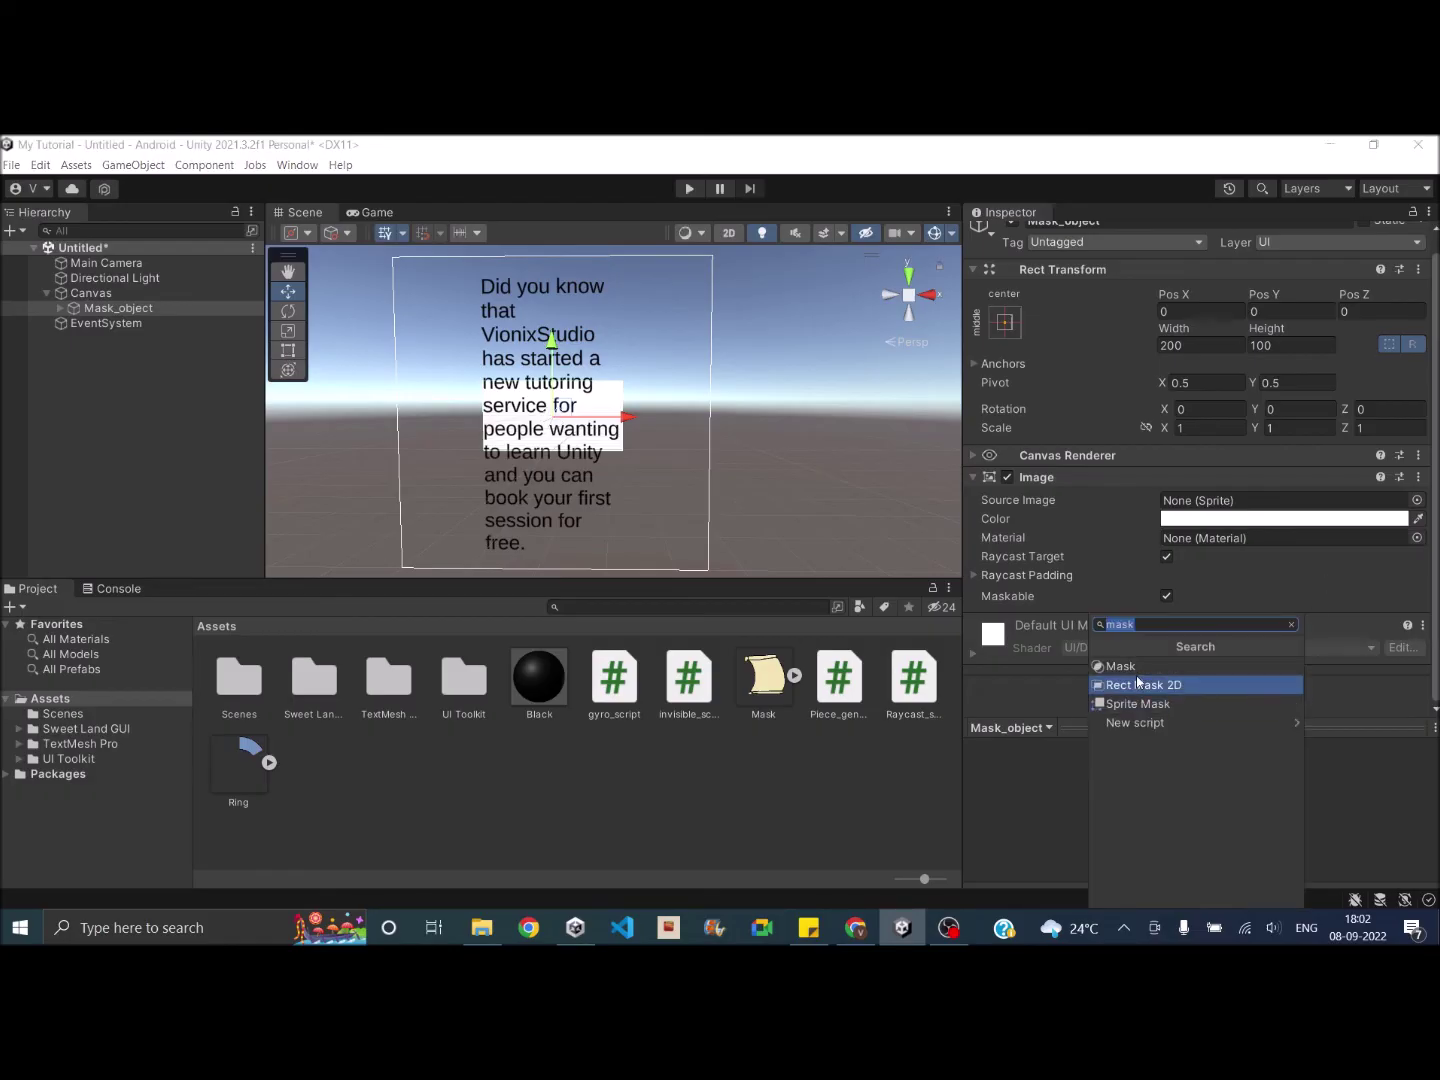
click(1135, 668)
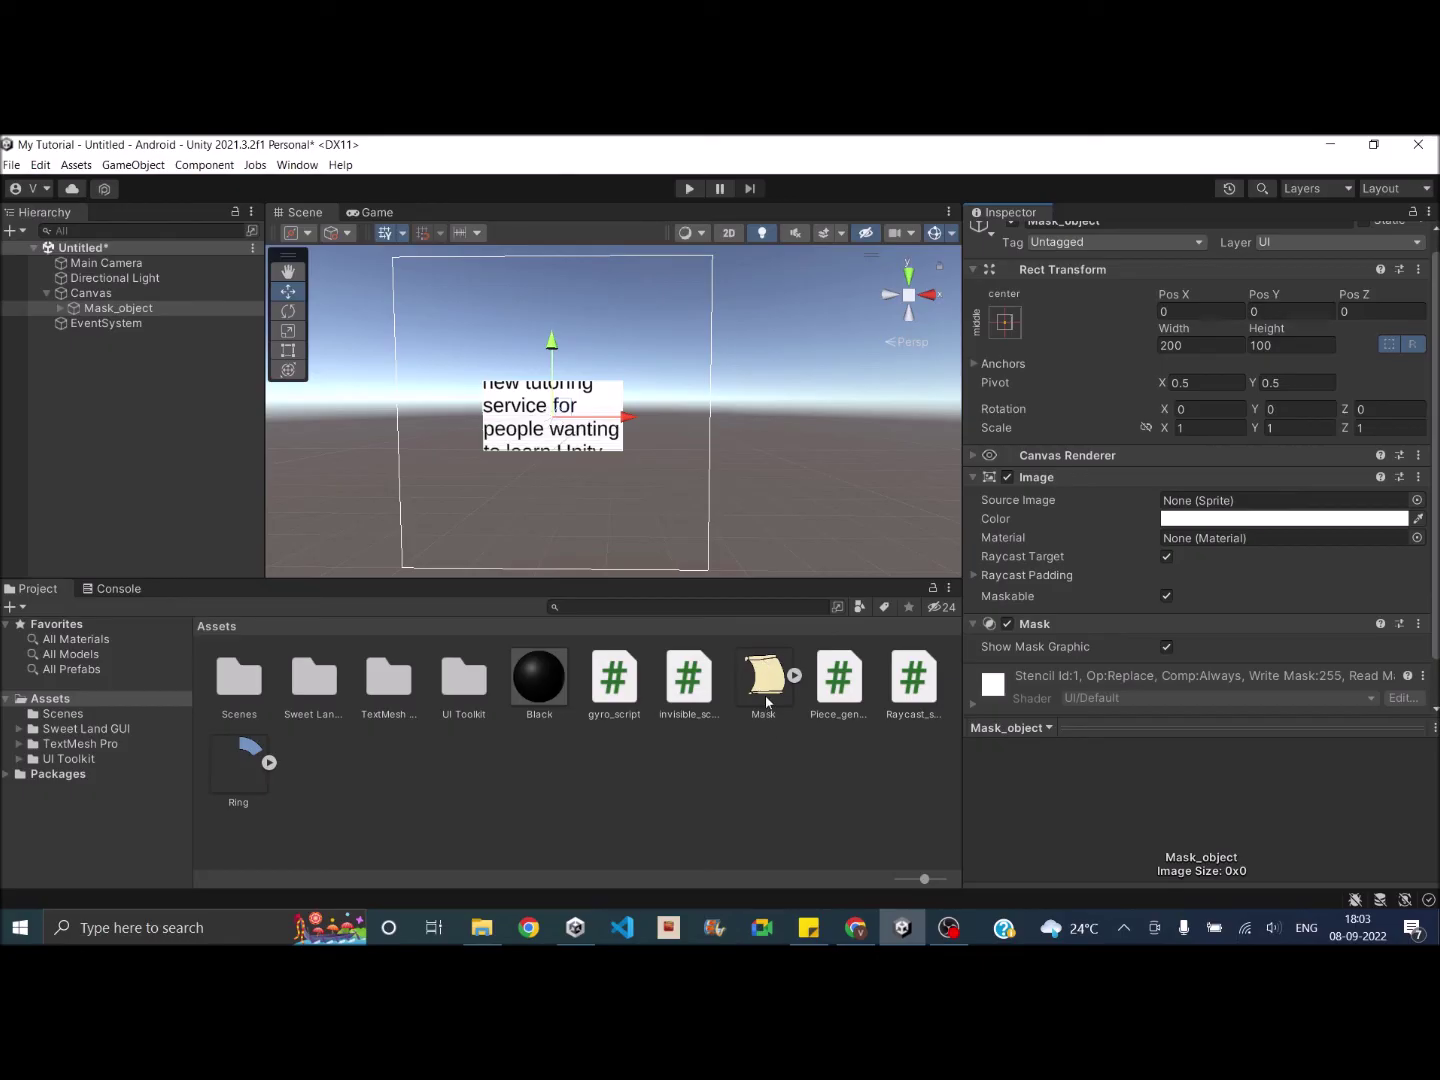
Set Mask_object's Source Image to the scroll Mask sprite and its height to 400.
drag(770, 689, 1201, 506)
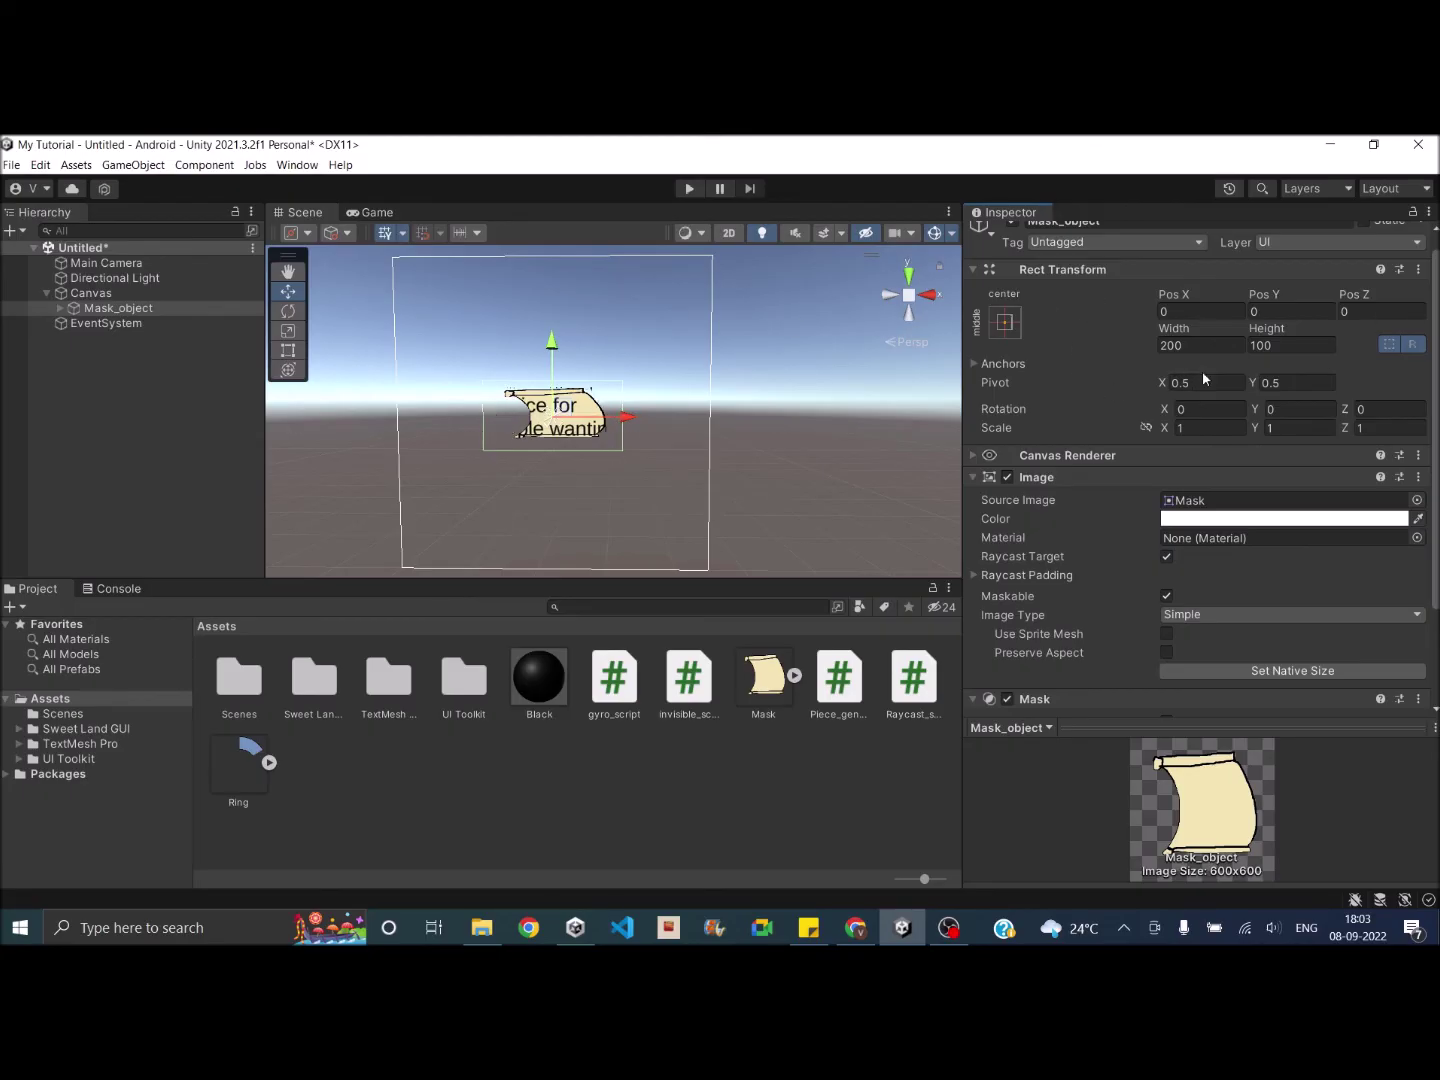
click(1293, 347)
text(400)
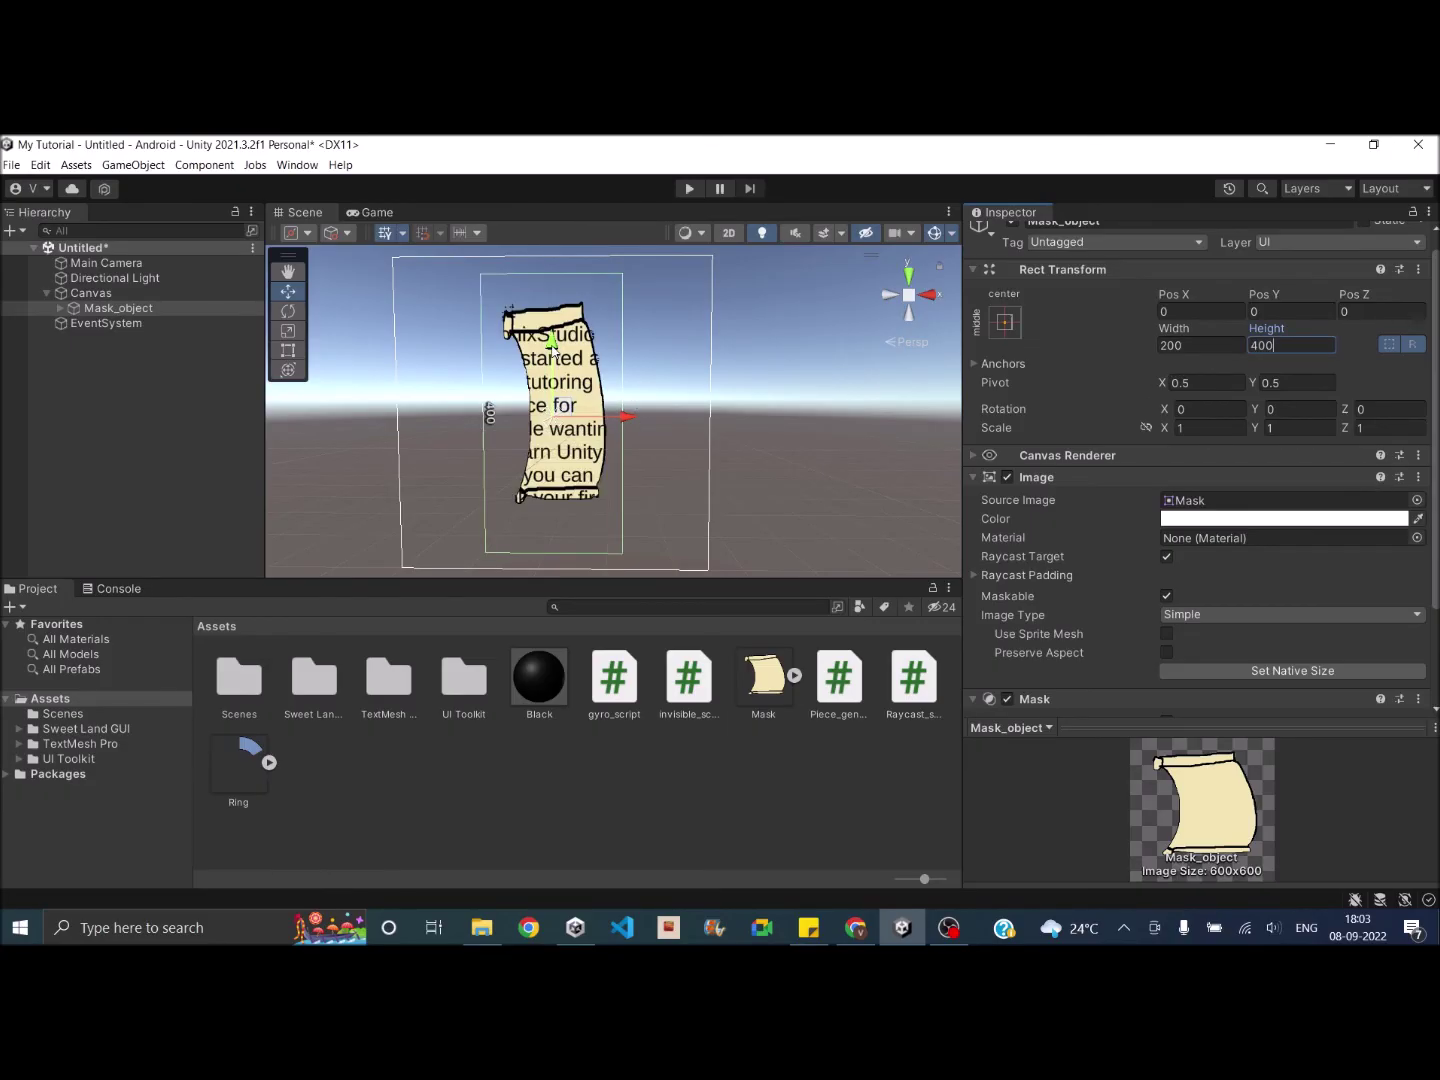
click(65, 310)
Move the Text (TMP) child up to Y 25 inside the scroll.
click(61, 309)
click(118, 323)
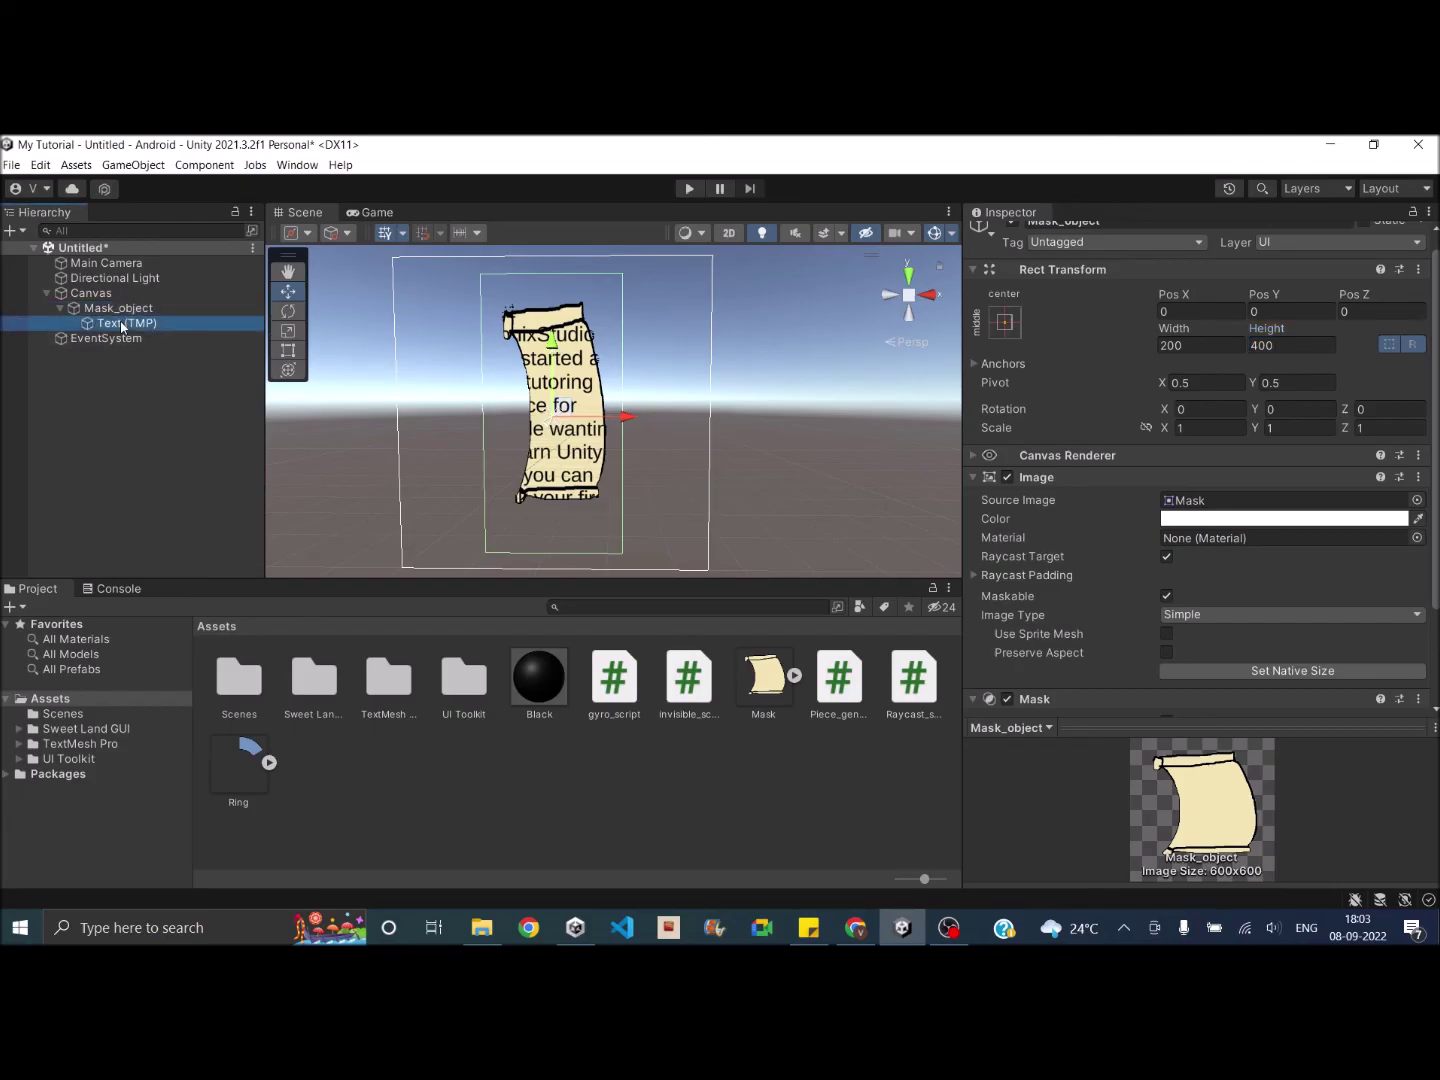
drag(551, 346, 606, 326)
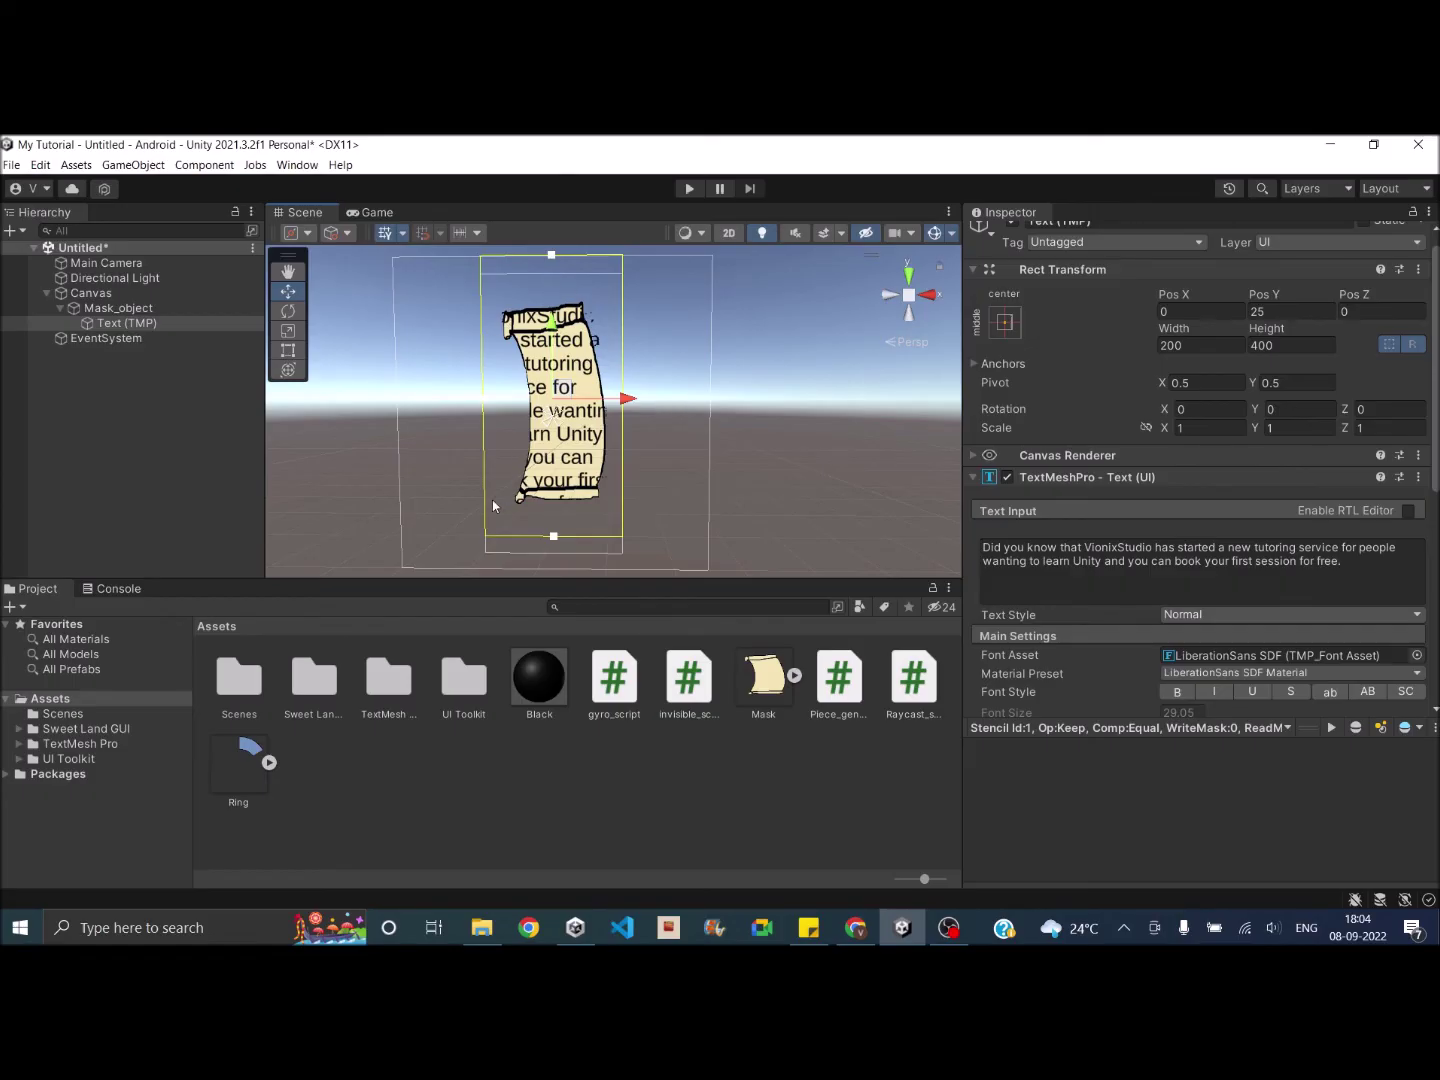
Turn off Show Mask Graphic on Mask_object's Mask component.
click(118, 309)
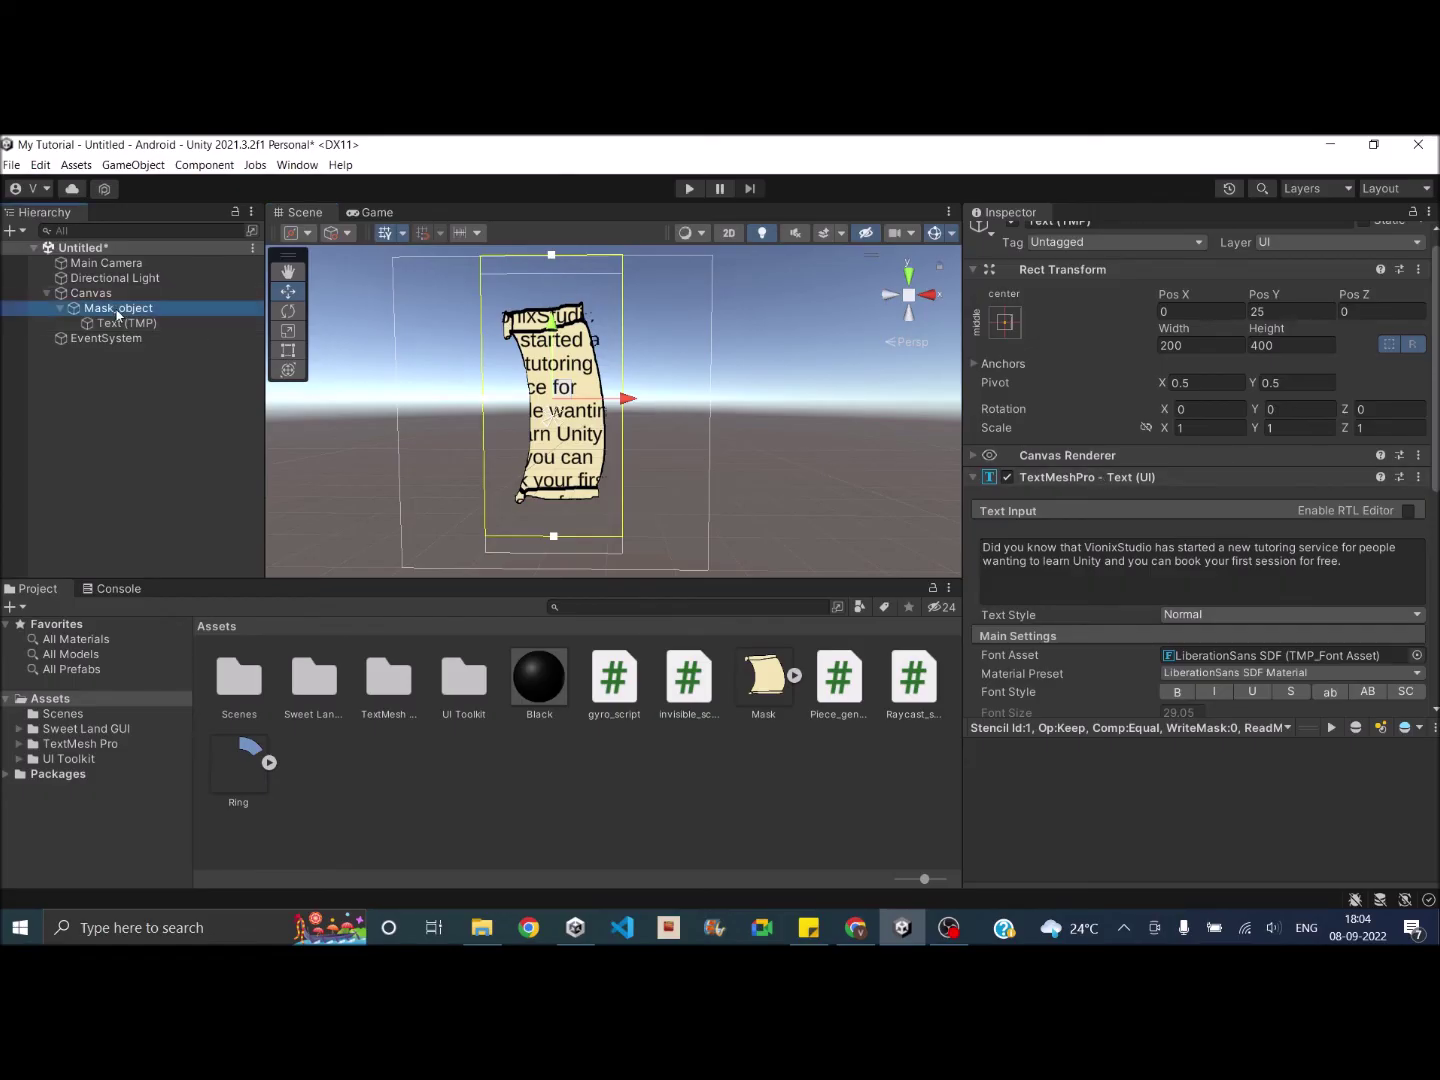
scroll(1215, 620, down, 3)
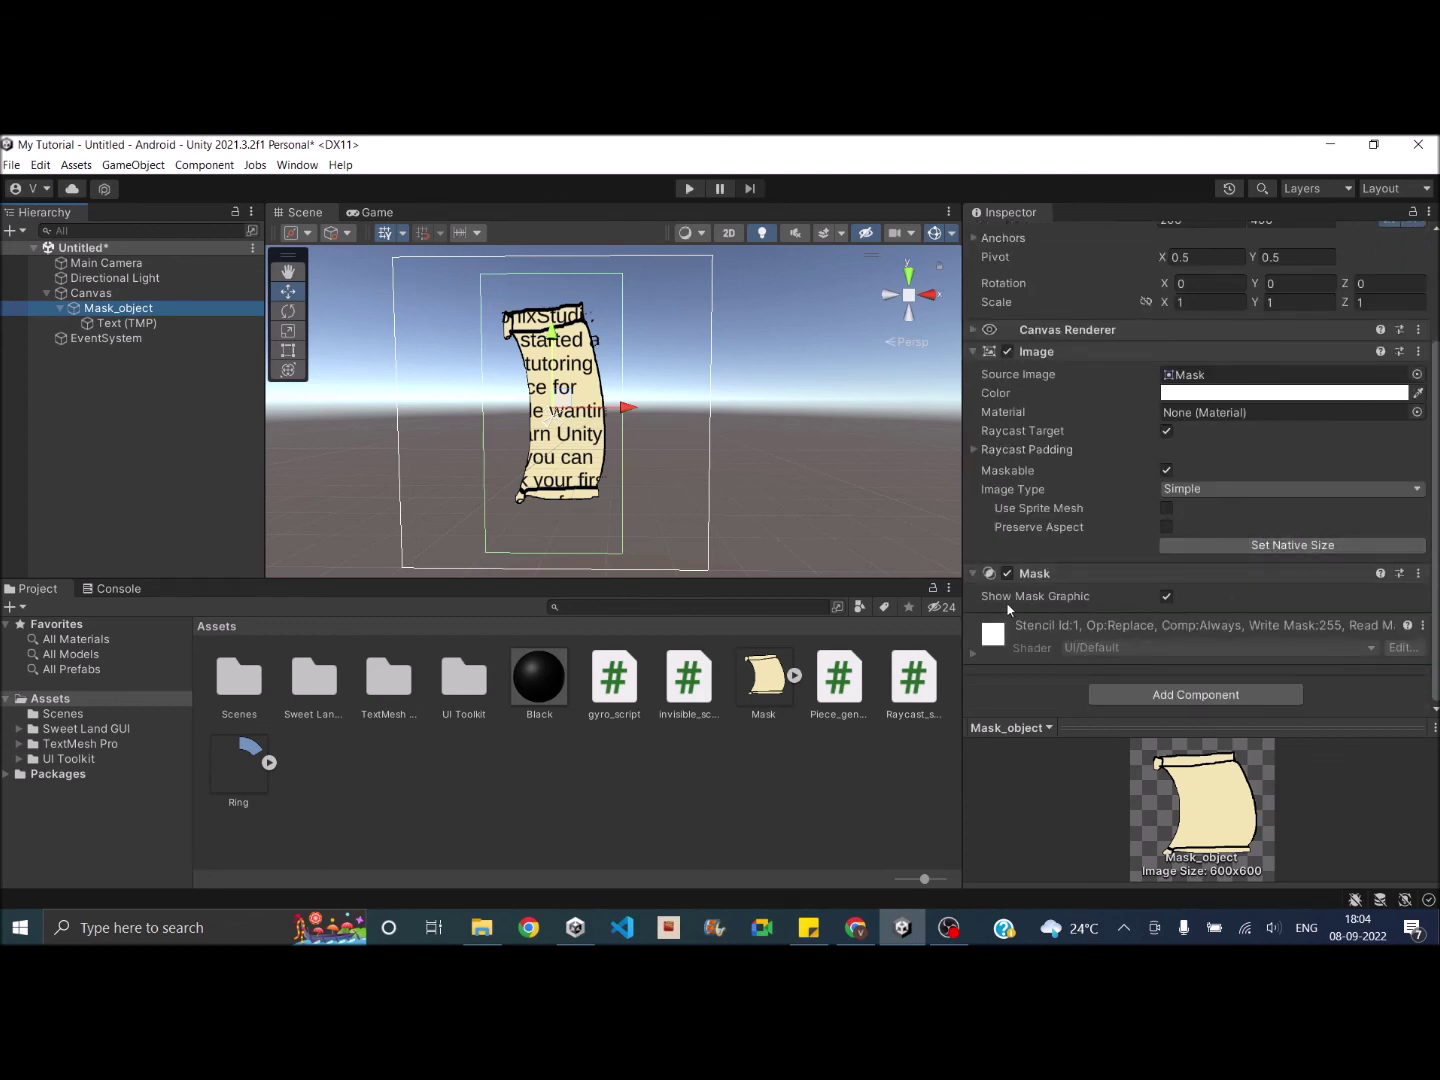
click(1165, 597)
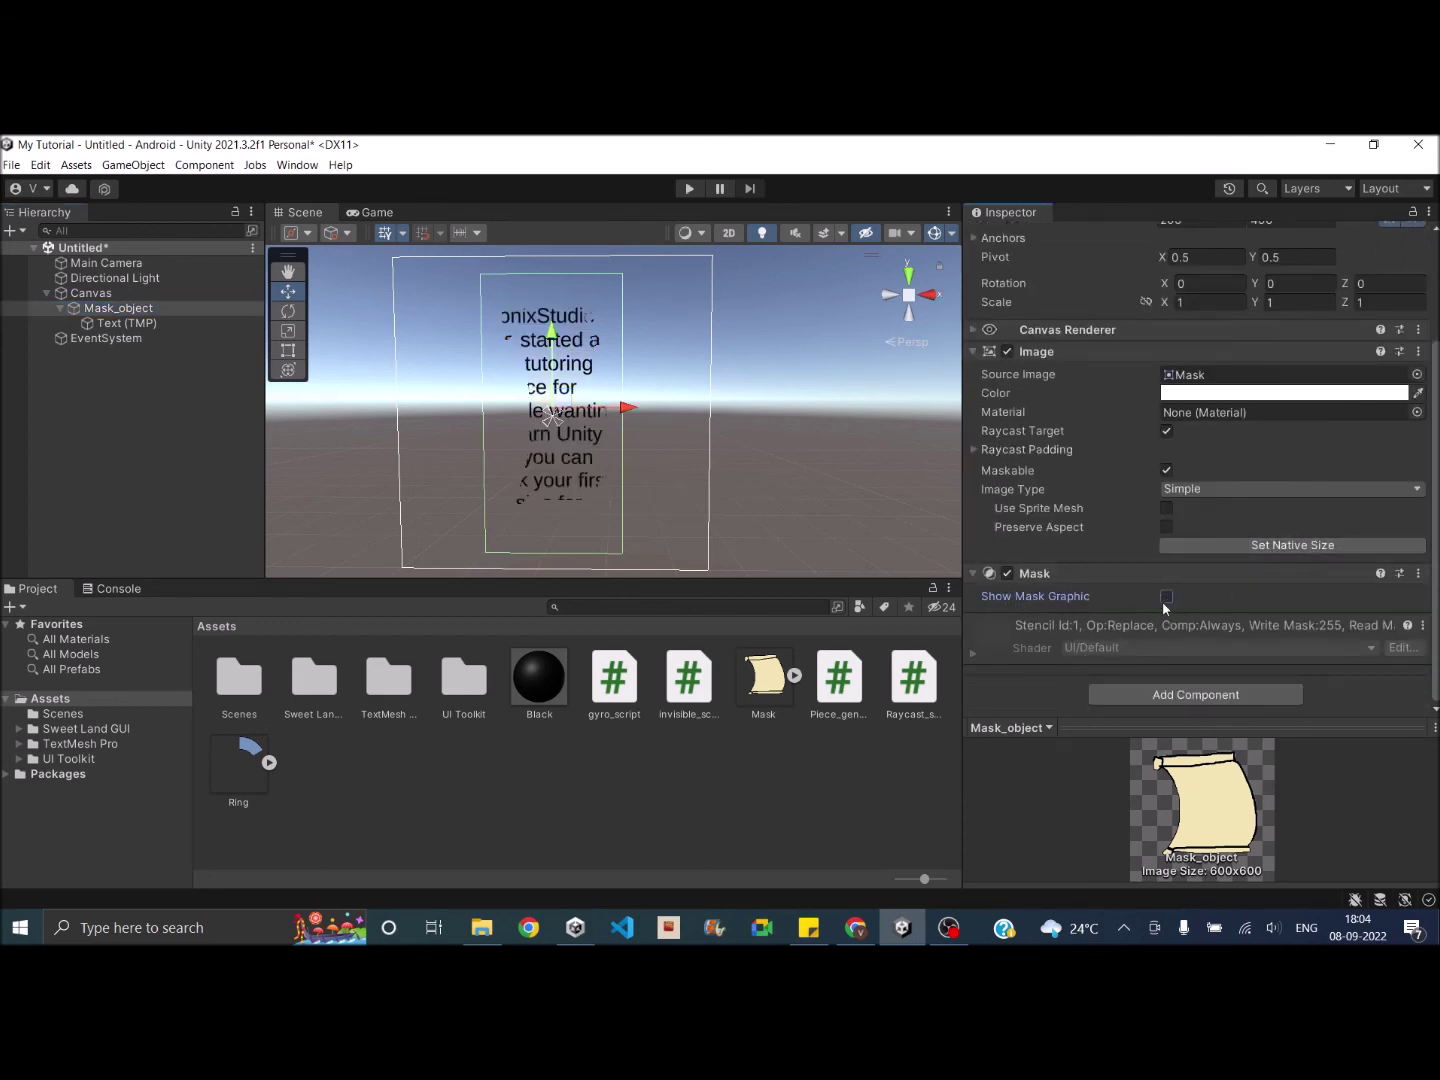